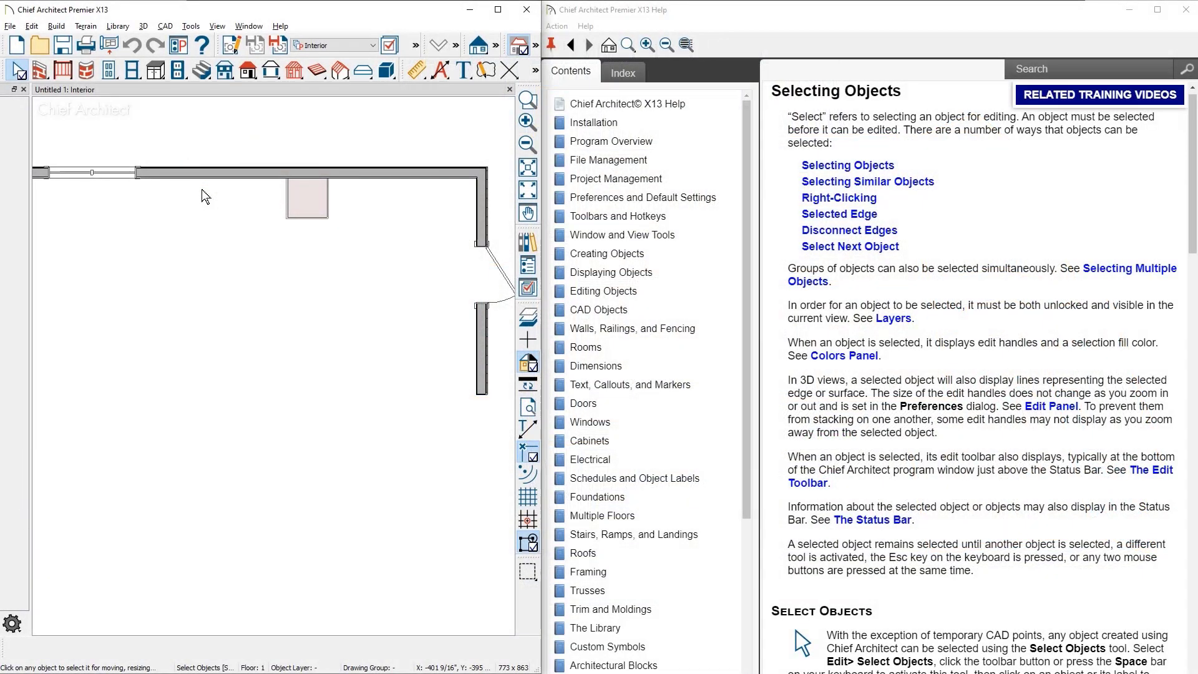
View context help for the top wall, window, base cabinet and right-wall door, then close Help
left_click(193, 174)
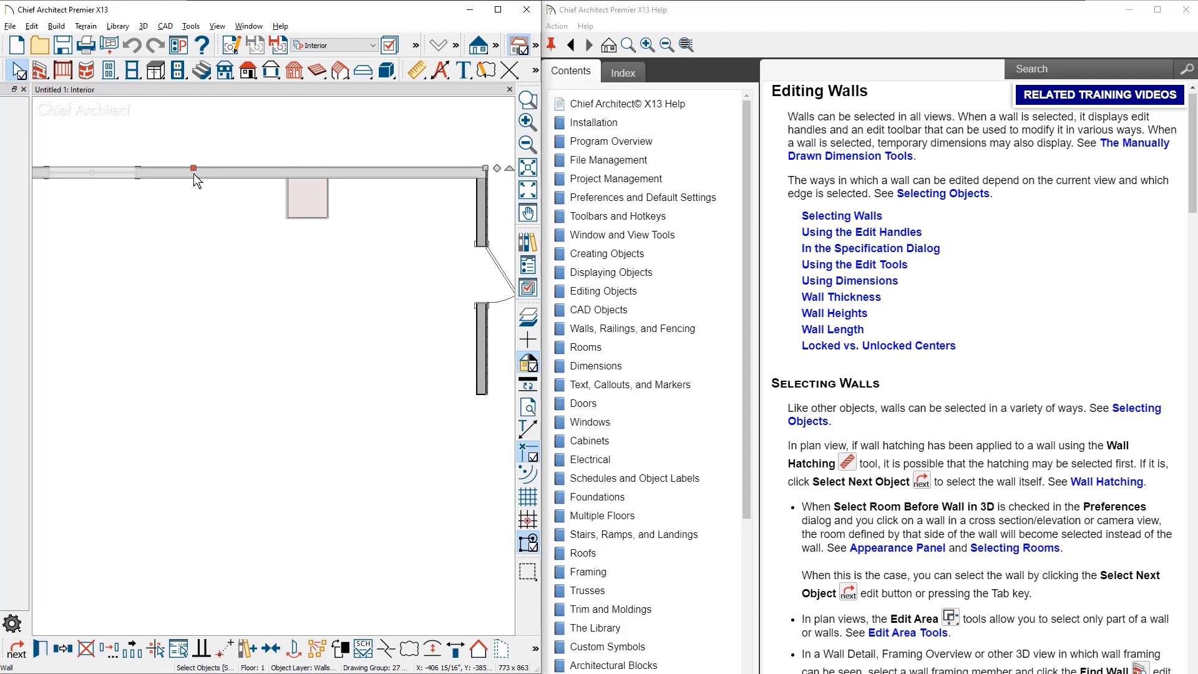
left_click(115, 175)
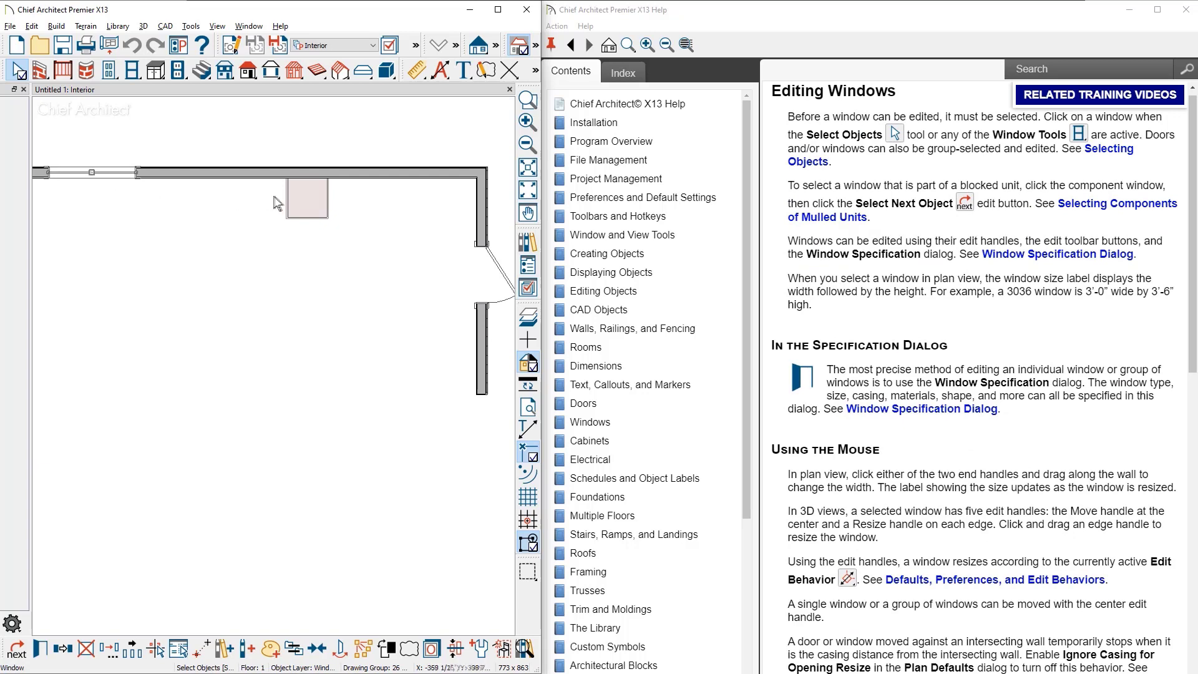
left_click(301, 197)
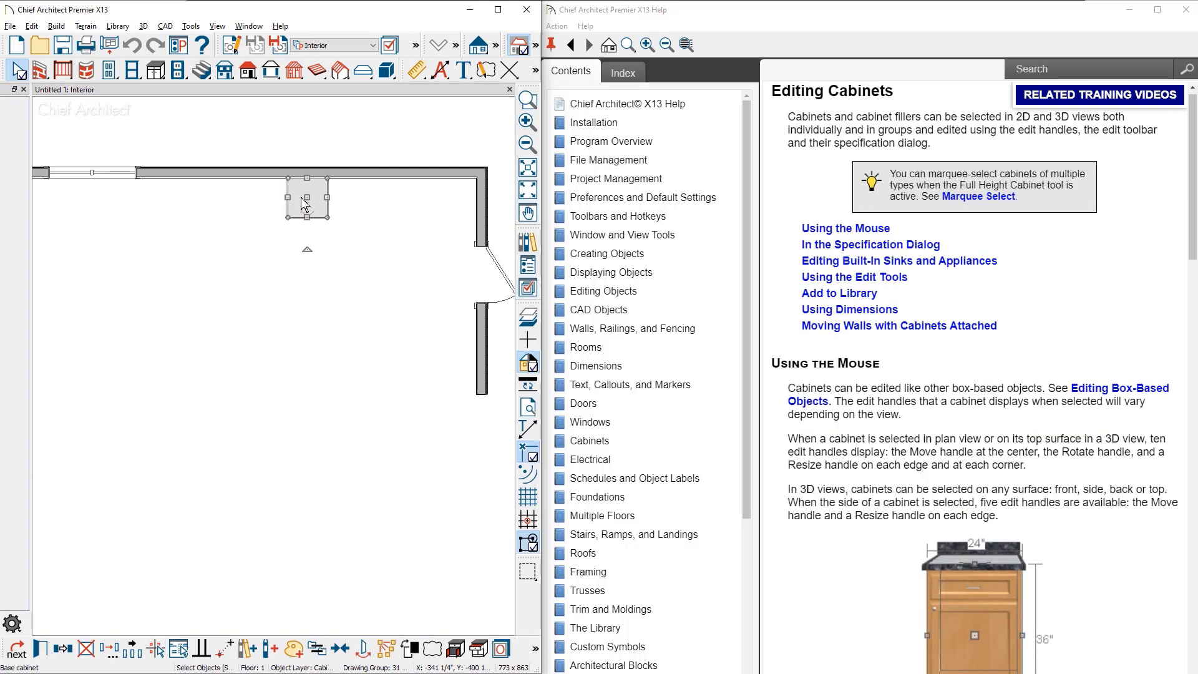
left_click(483, 276)
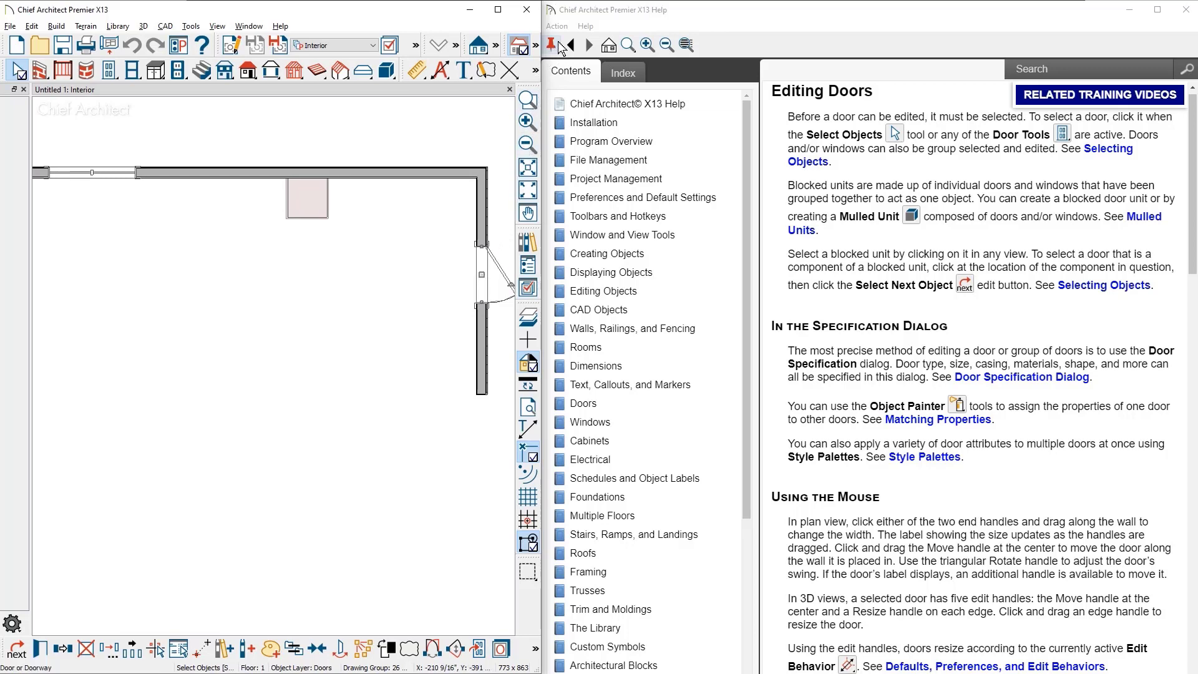
left_click(559, 47)
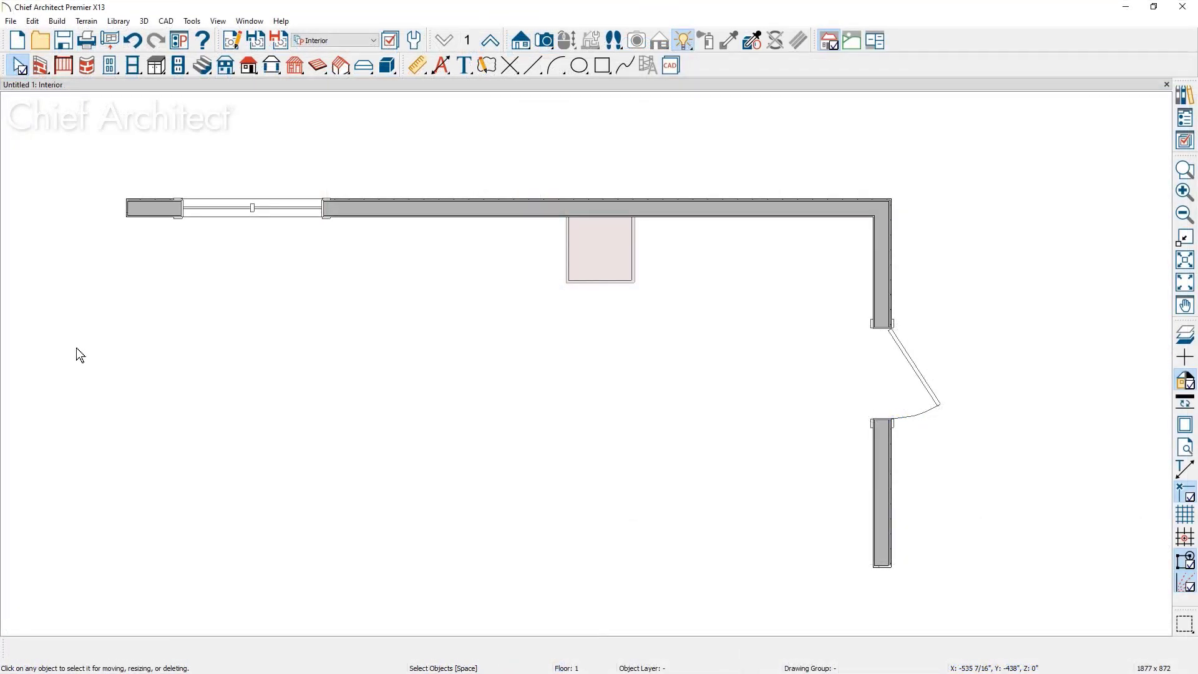
Review the File Management and Folders preferences and list all program paths, including Archives Folder
key("alt+e")
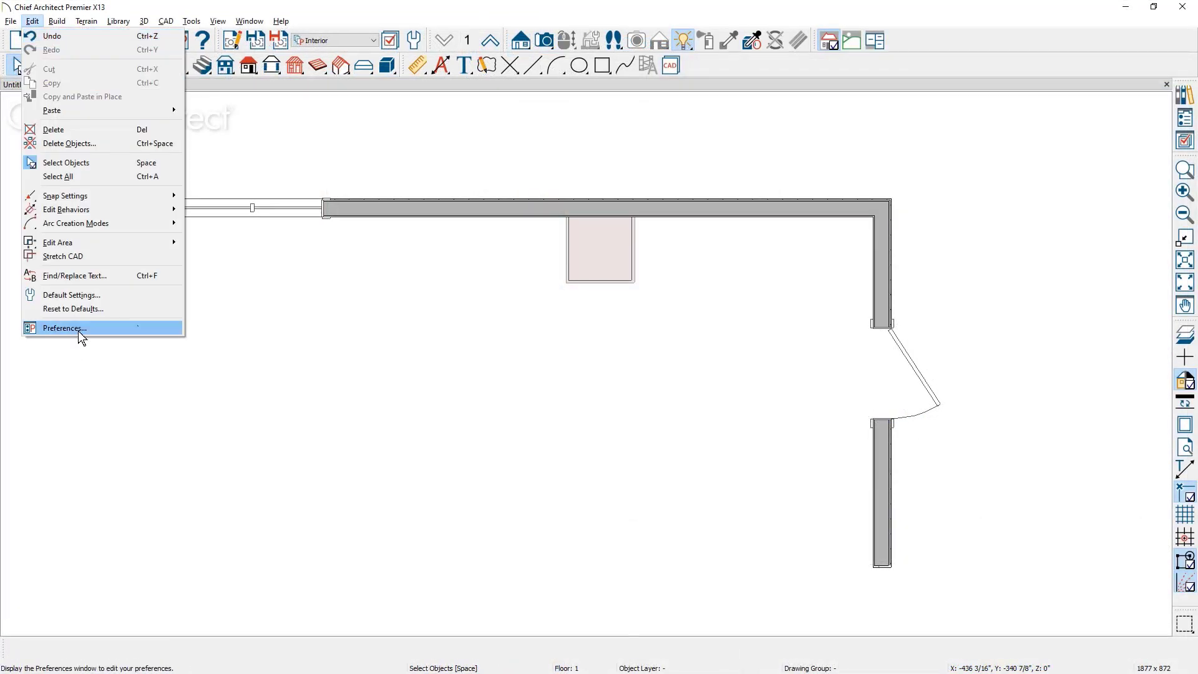
left_click(81, 331)
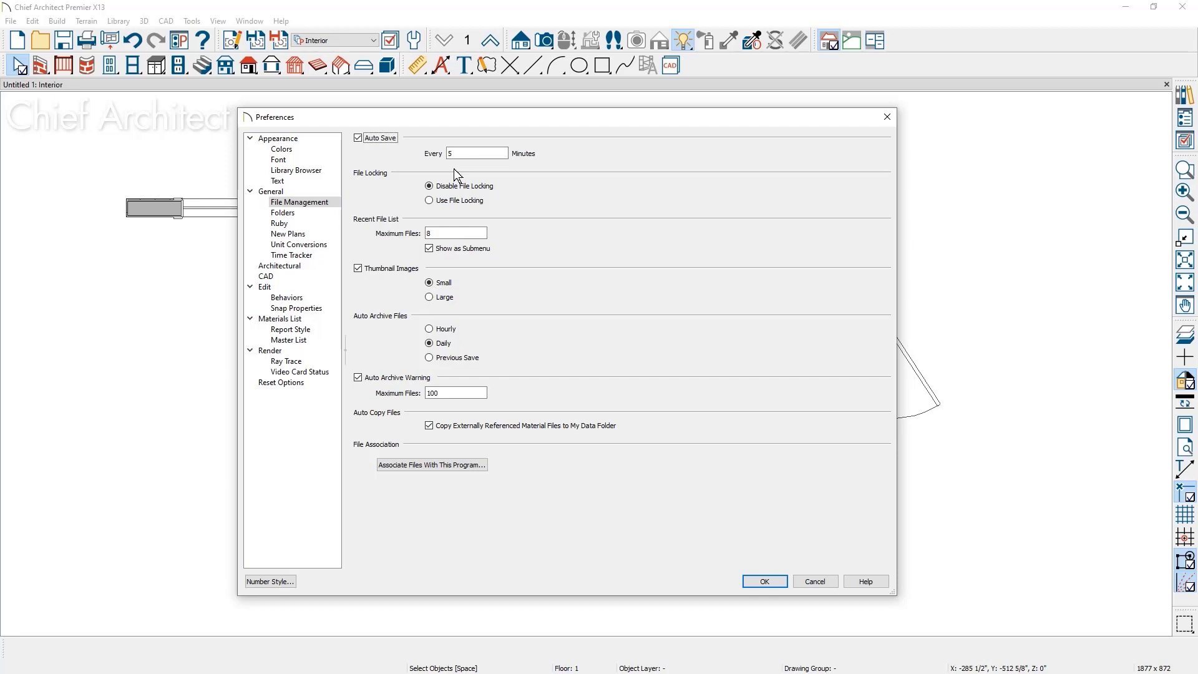
left_click(328, 214)
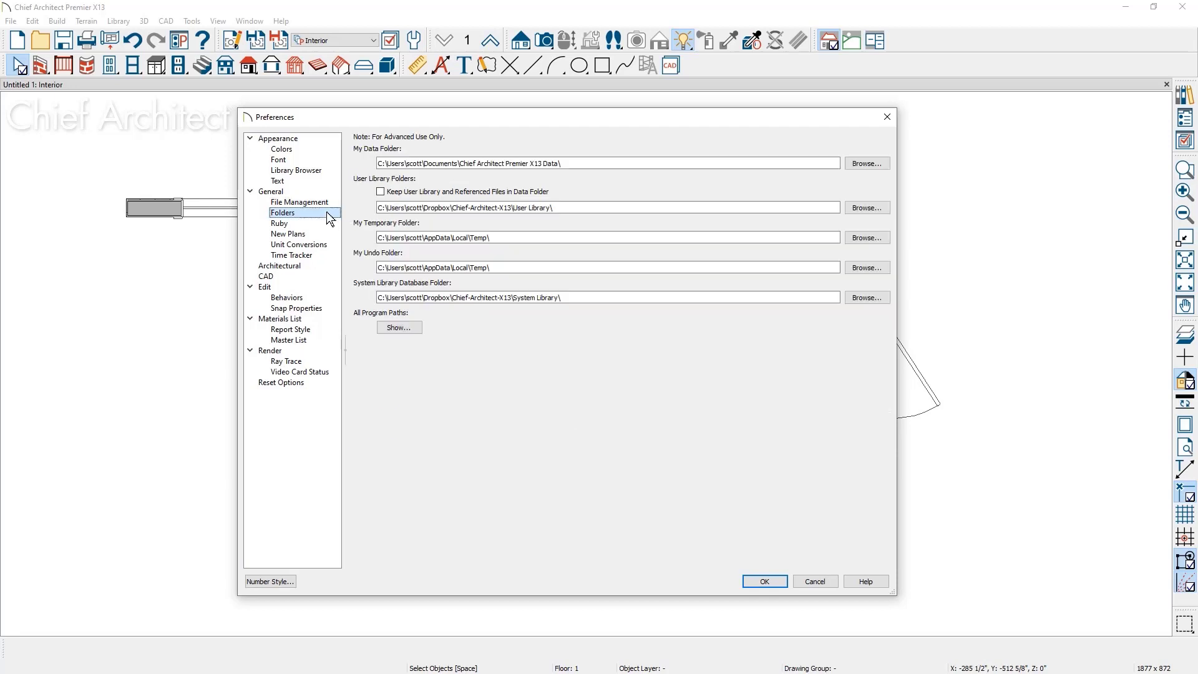
left_click(411, 327)
left_click(423, 197)
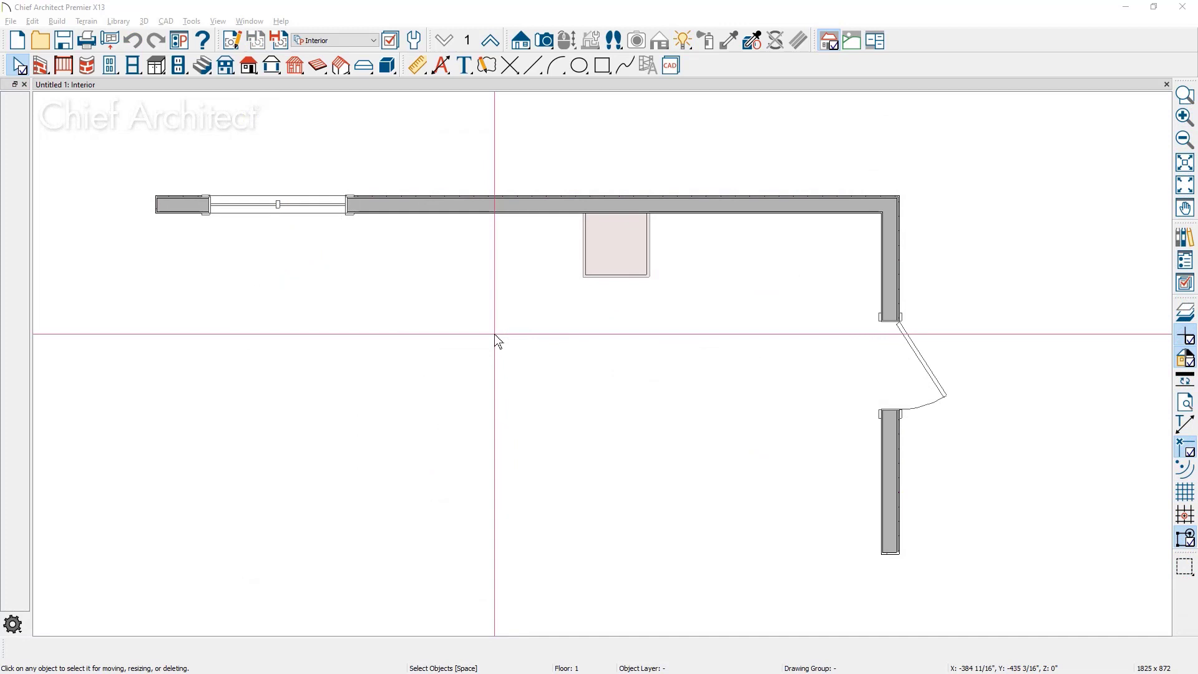
Change the plan crosshair width from 1 to 3 pixels in Preferences
key("alt+e")
key("p")
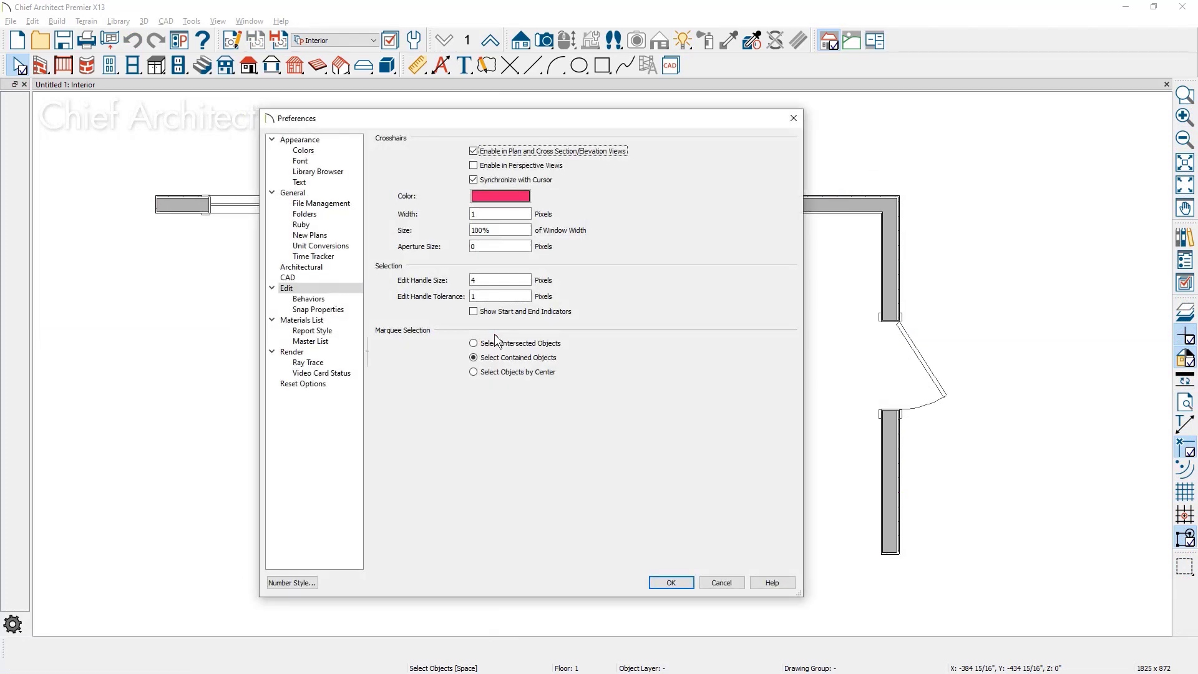
double_click(473, 213)
type("3")
key("Return")
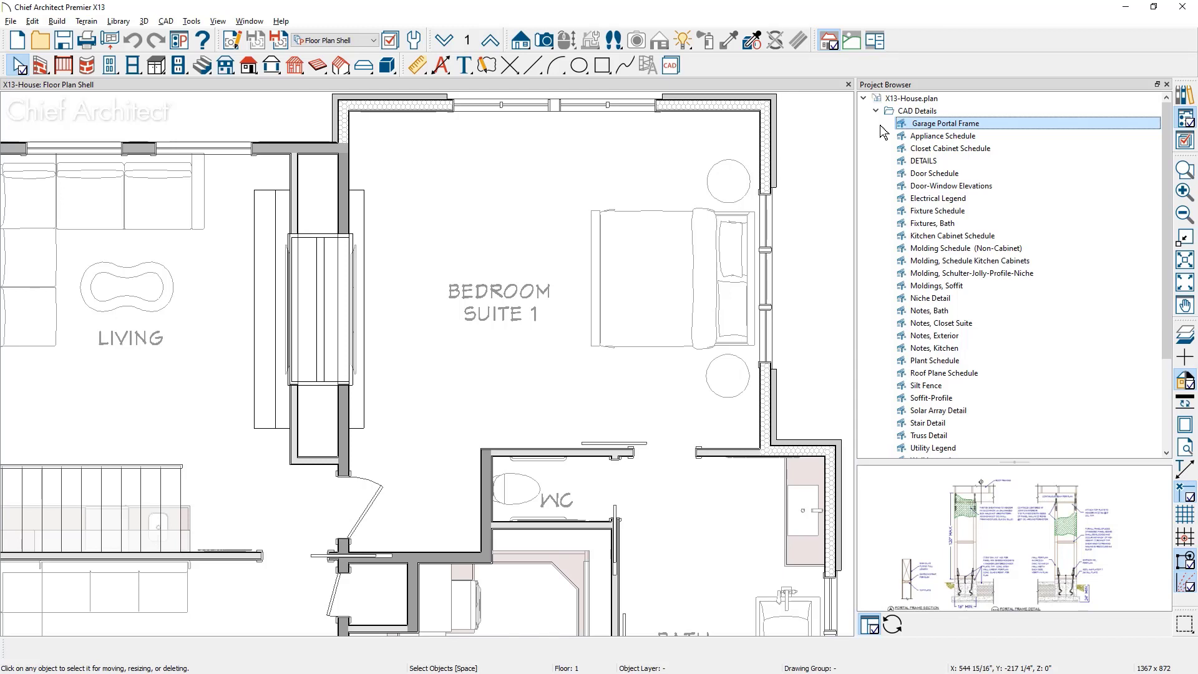
Preview the Cameras, Cross Sections, Floor Levels, Schedules and Wall Details views, then show Cameras > Overviews
left_click(877, 111)
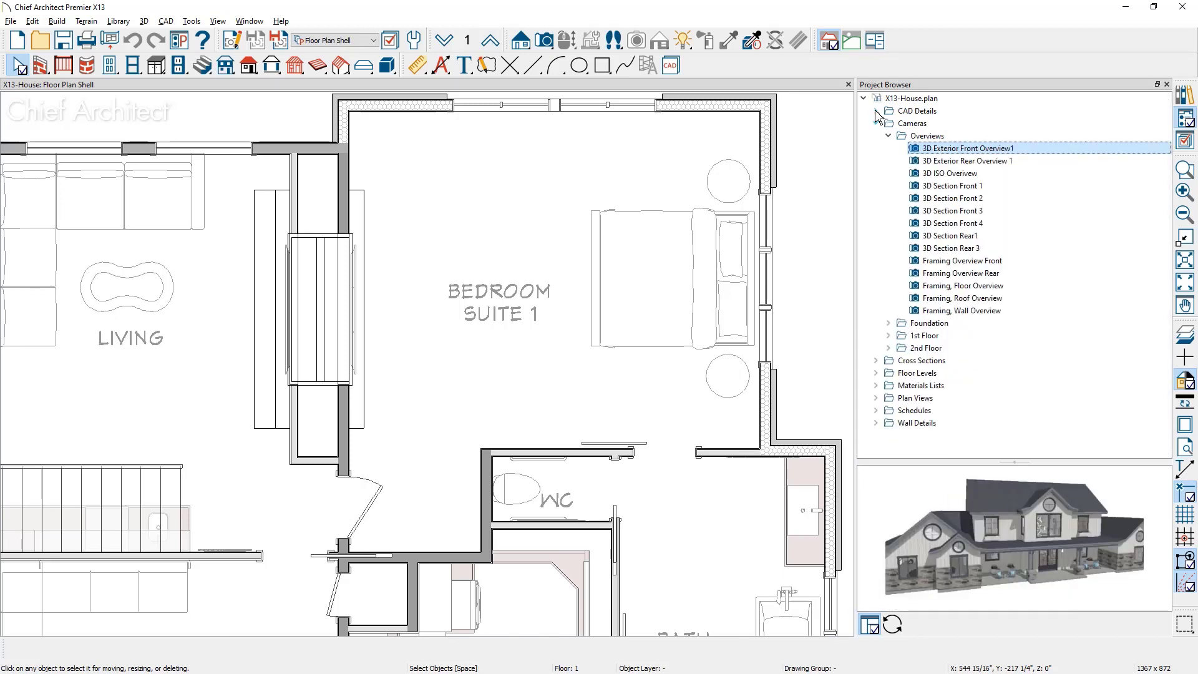
left_click(876, 112)
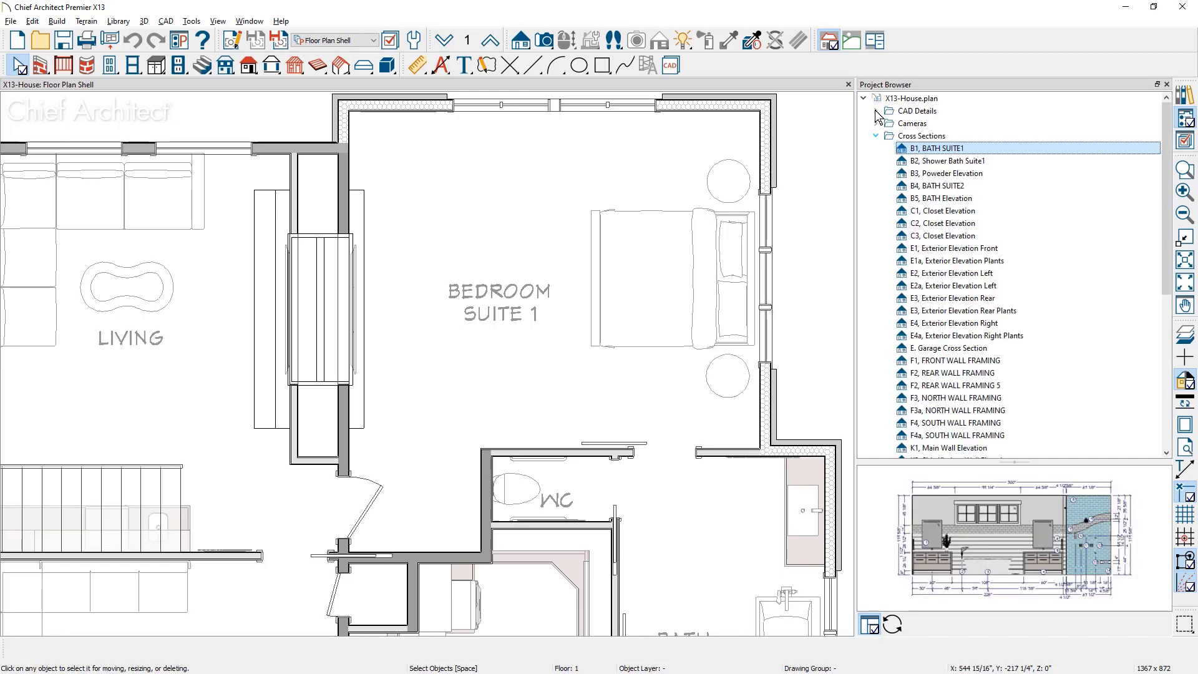
left_click(876, 112)
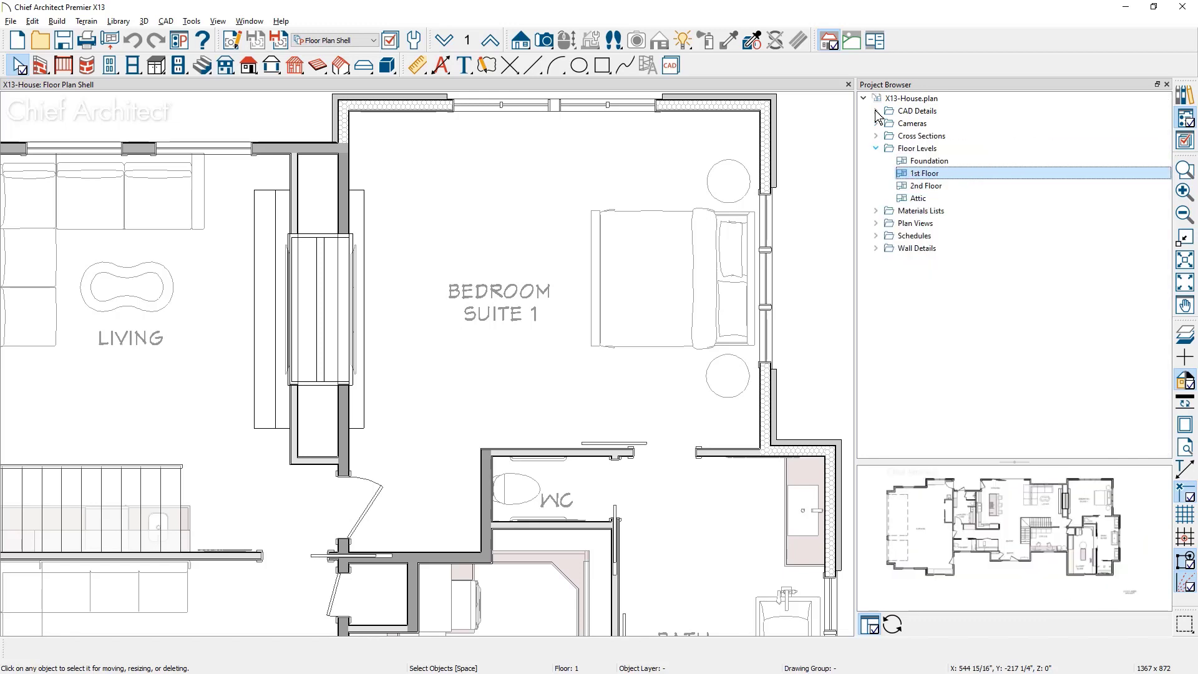
left_click(876, 236)
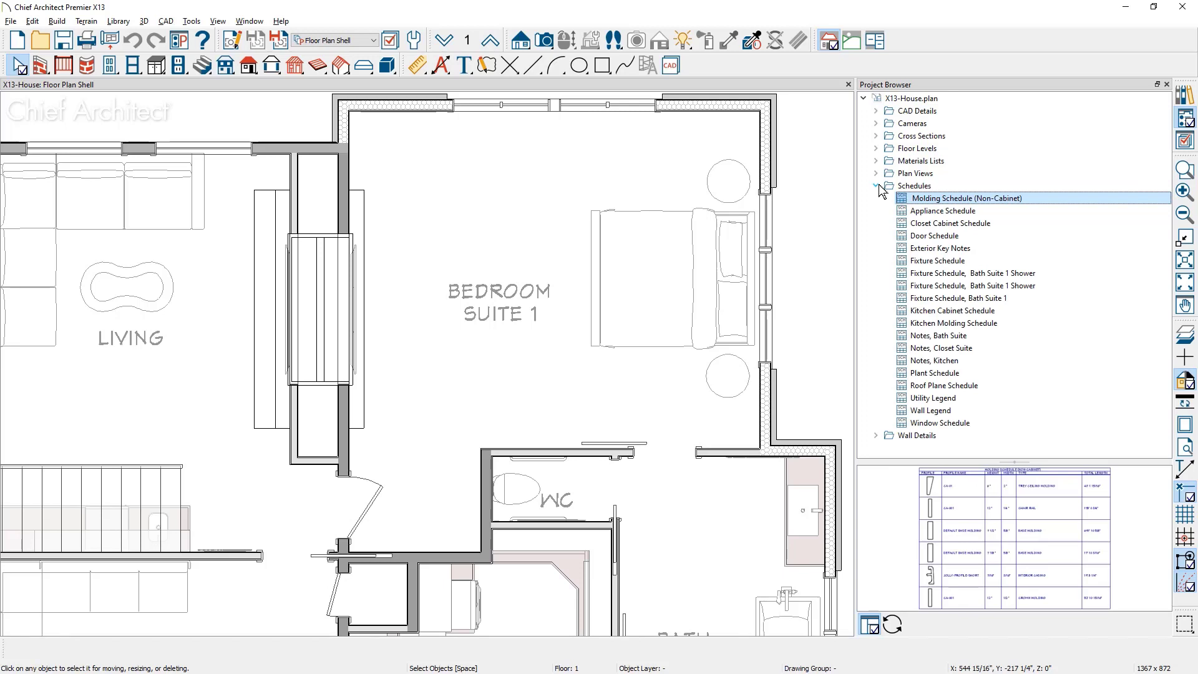
left_click(876, 185)
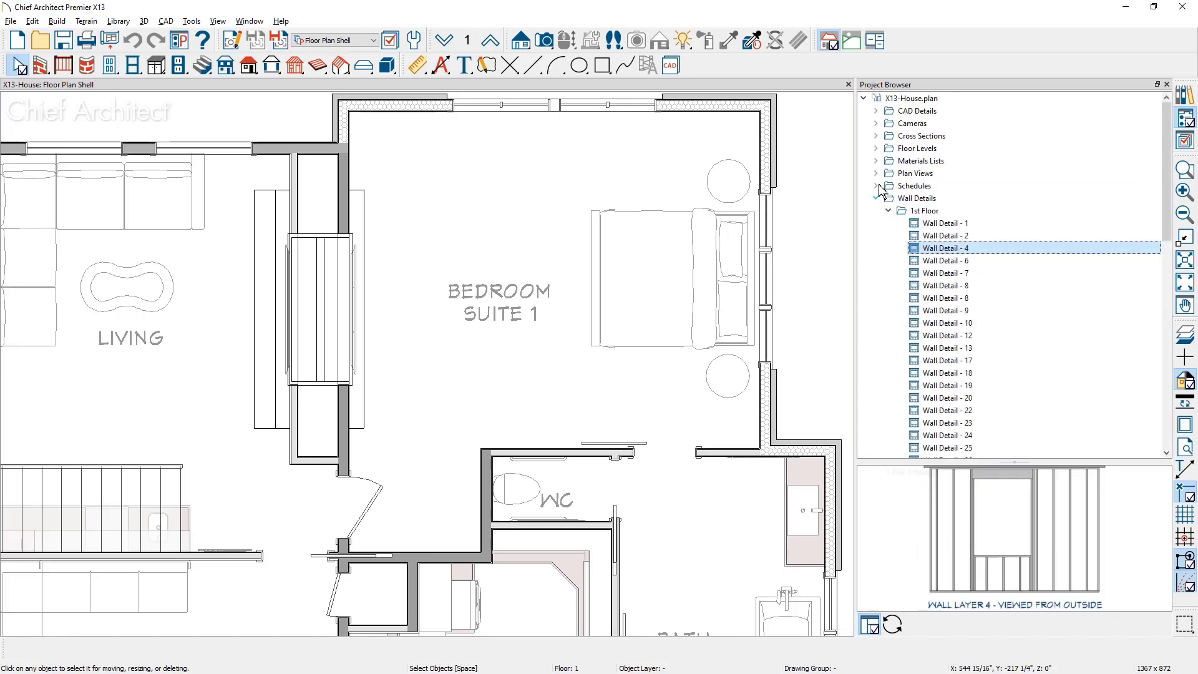
left_click(877, 197)
left_click(877, 124)
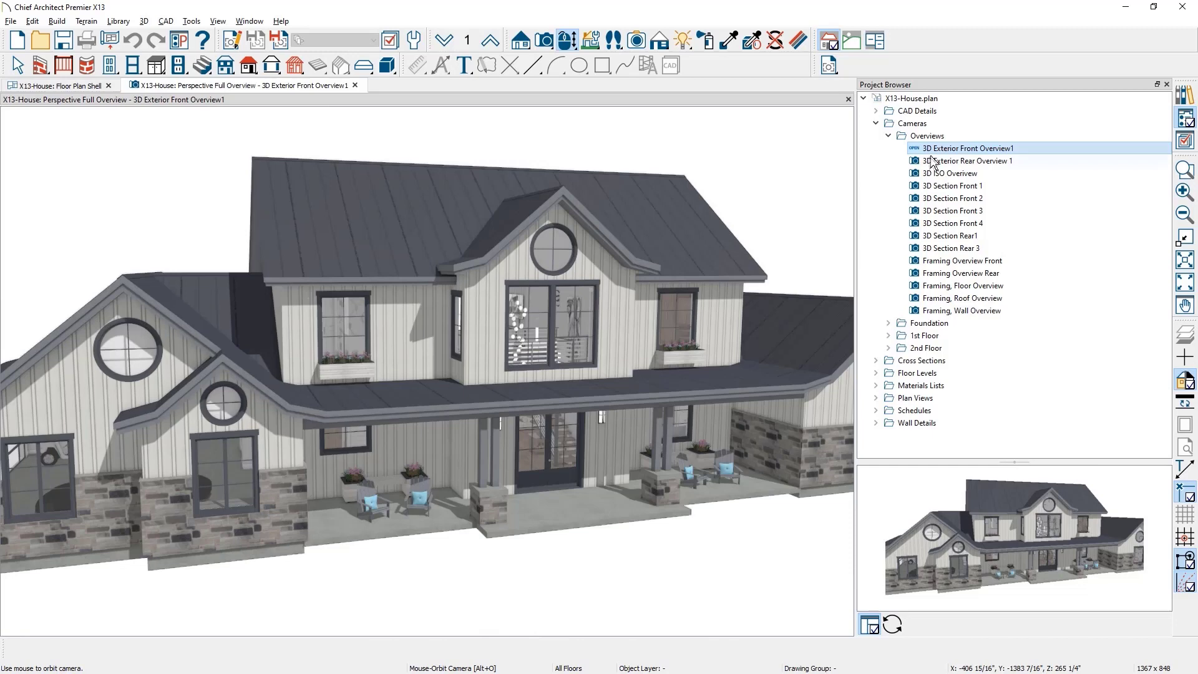
Orbit the 3D Exterior Front Overview1 camera to view the house's right side and other angles
left_click_drag(714, 499, 583, 498)
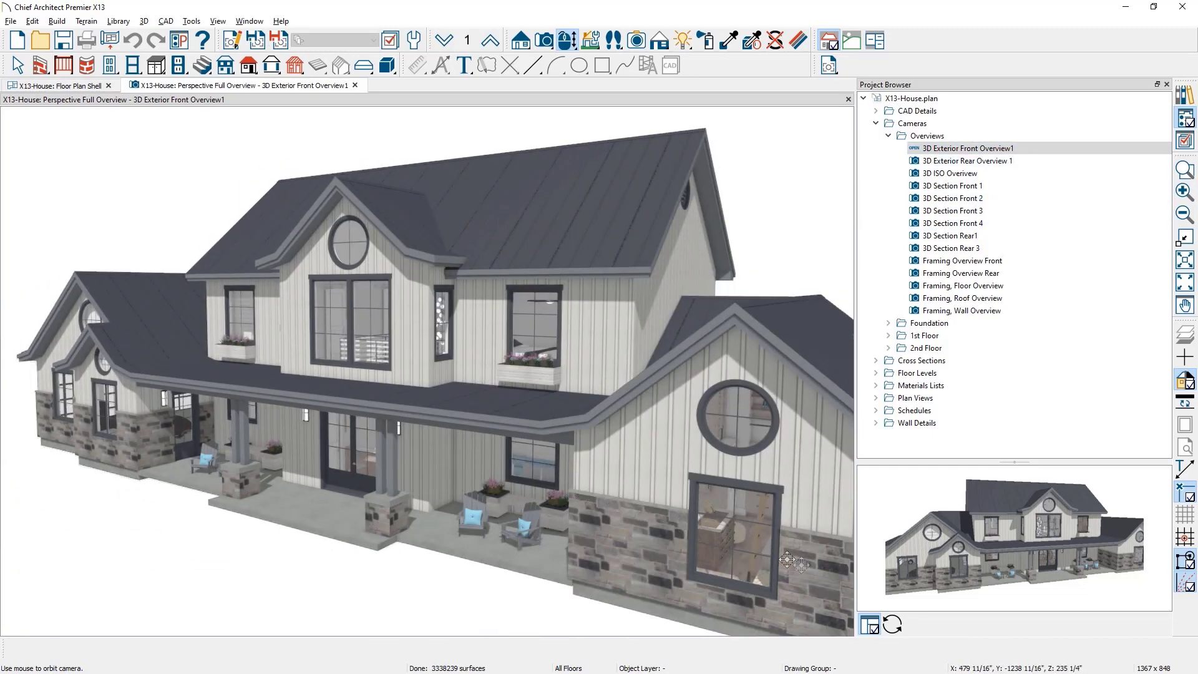
left_click(893, 624)
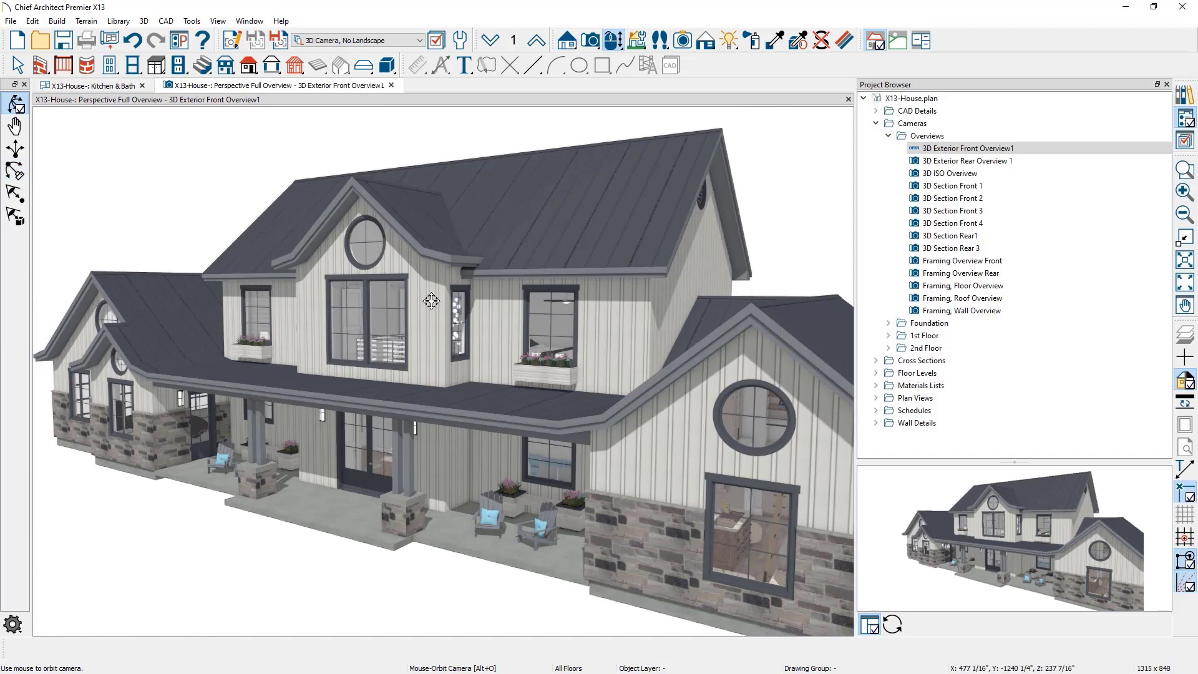
mouse_move(431, 301)
left_mouse_down()
mouse_move(335, 278)
mouse_move(466, 294)
mouse_move(421, 299)
left_mouse_up()
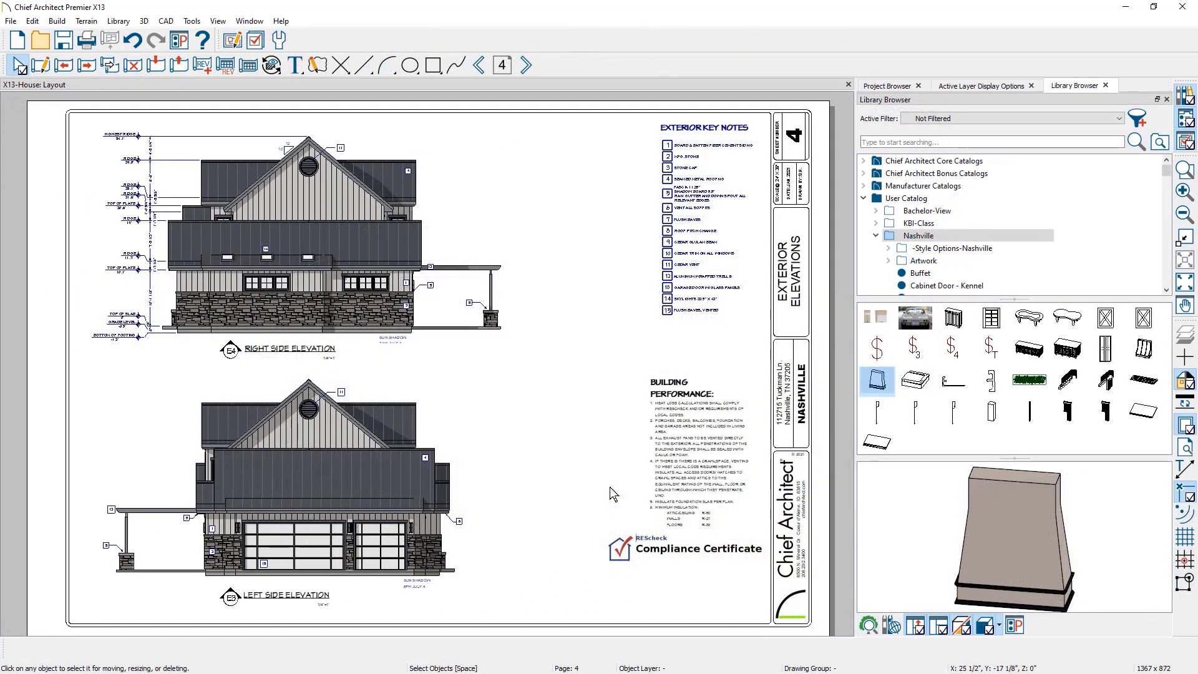
Save the Building Performance notes as library Rich Text and change floors R-38 to R-50
left_click(653, 477)
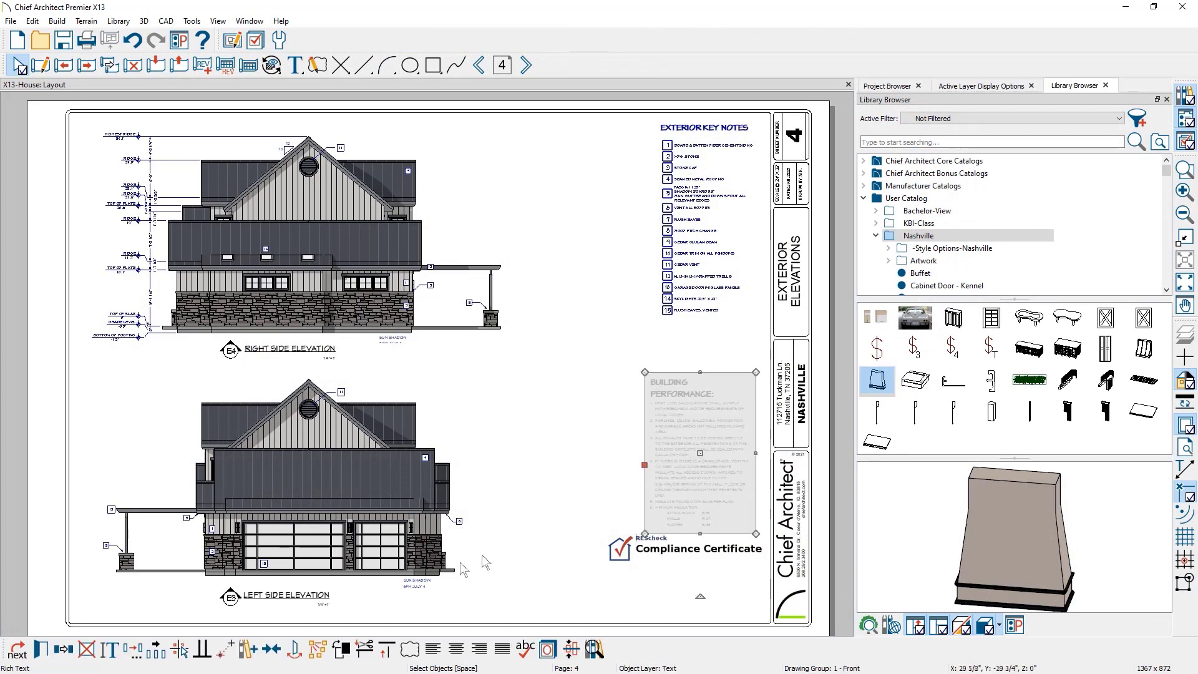
left_click(248, 652)
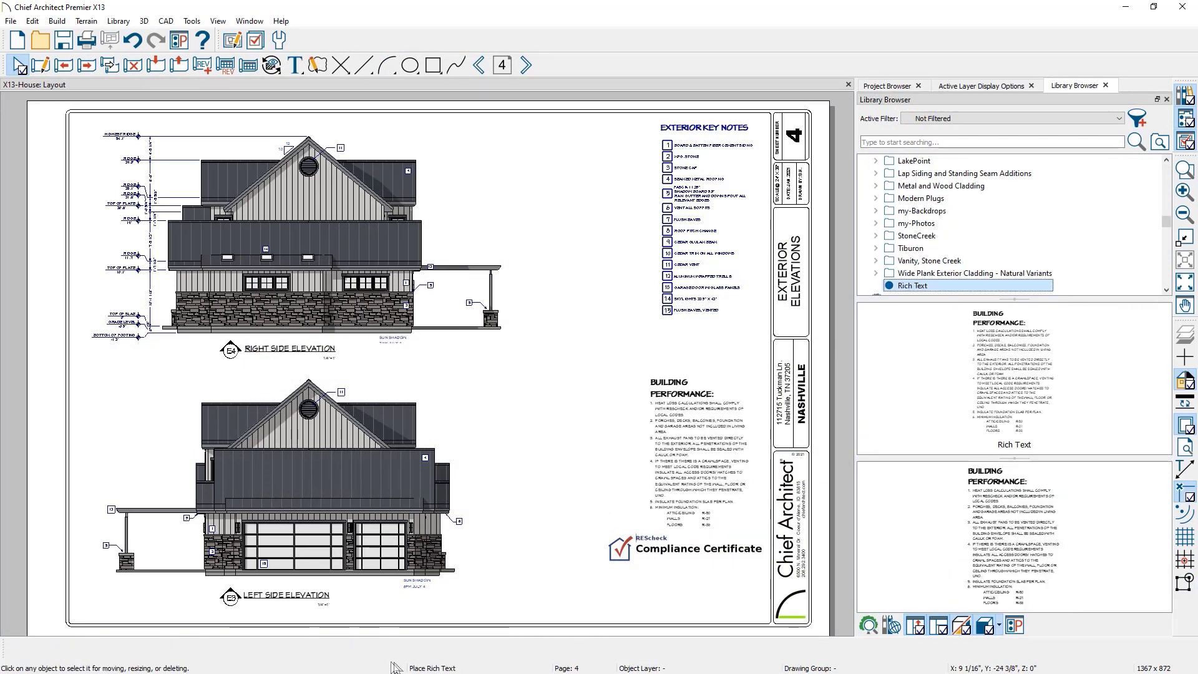
right_click(935, 286)
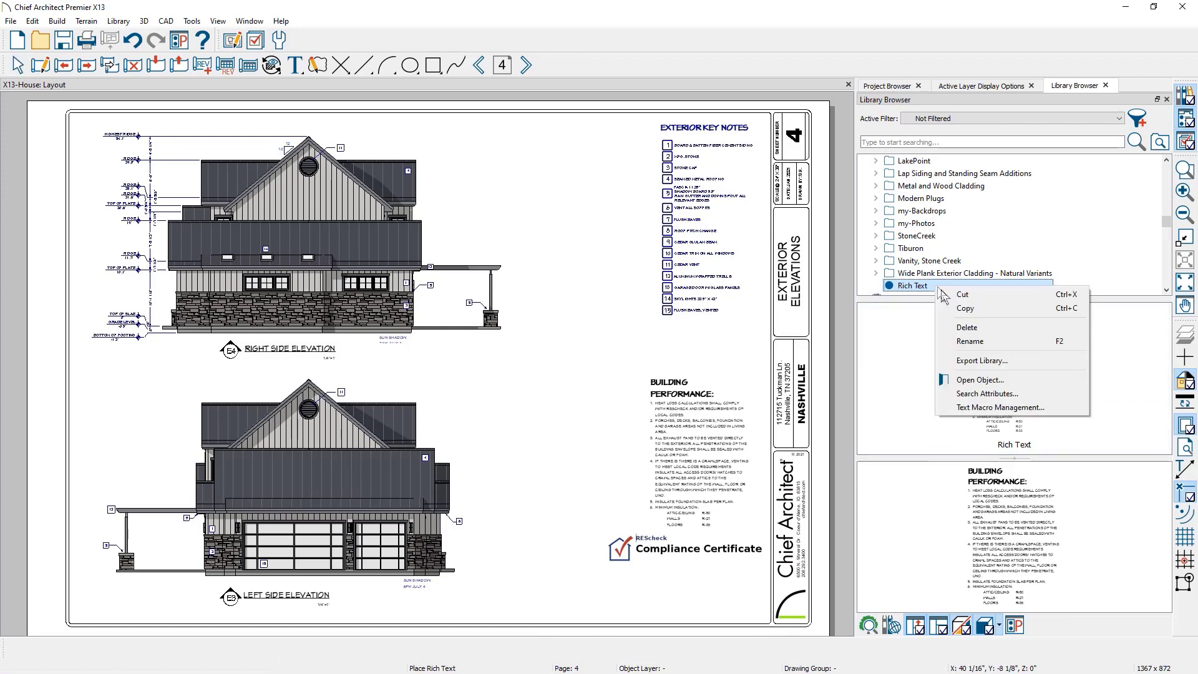
left_click(1027, 382)
left_click(870, 529)
key("BackSpace")
key("BackSpace")
type("50")
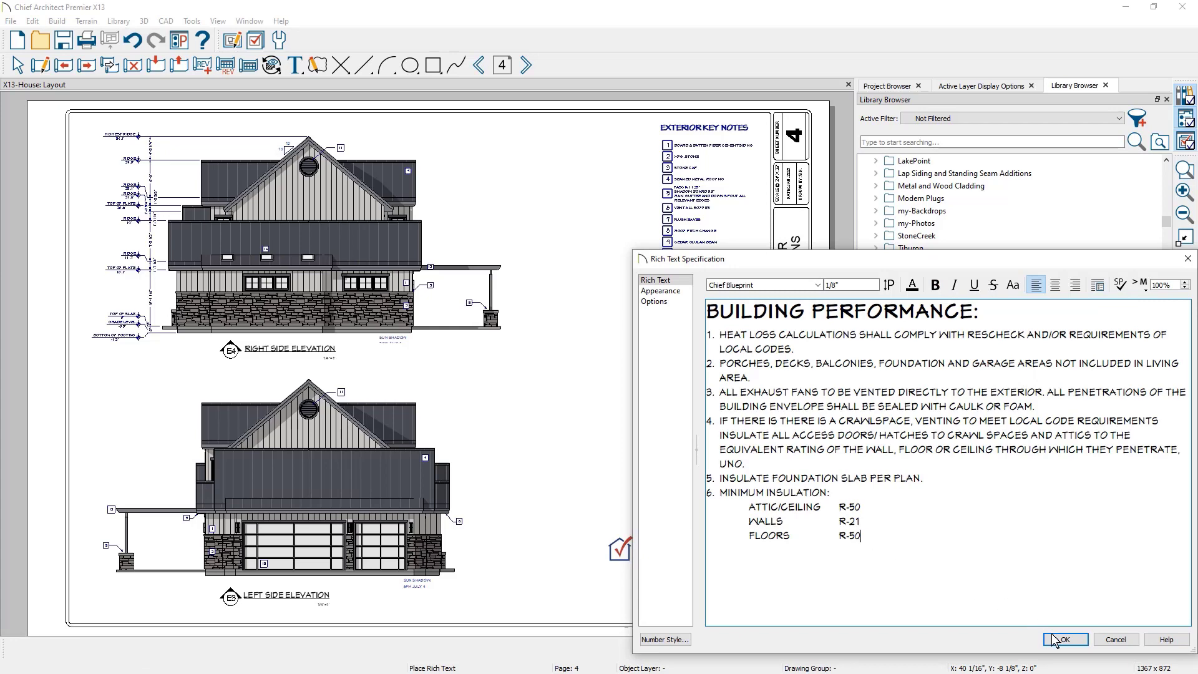
left_click(1056, 639)
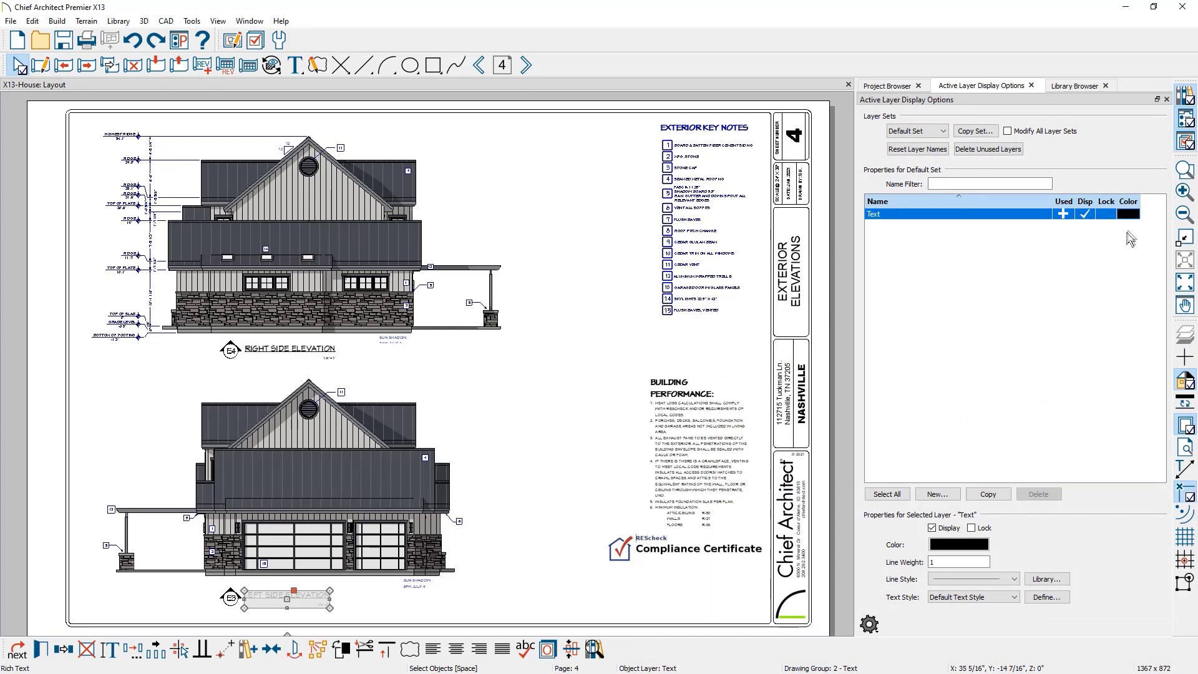
Set the Text layer colour to blue, then undo it back to black
left_click(1129, 214)
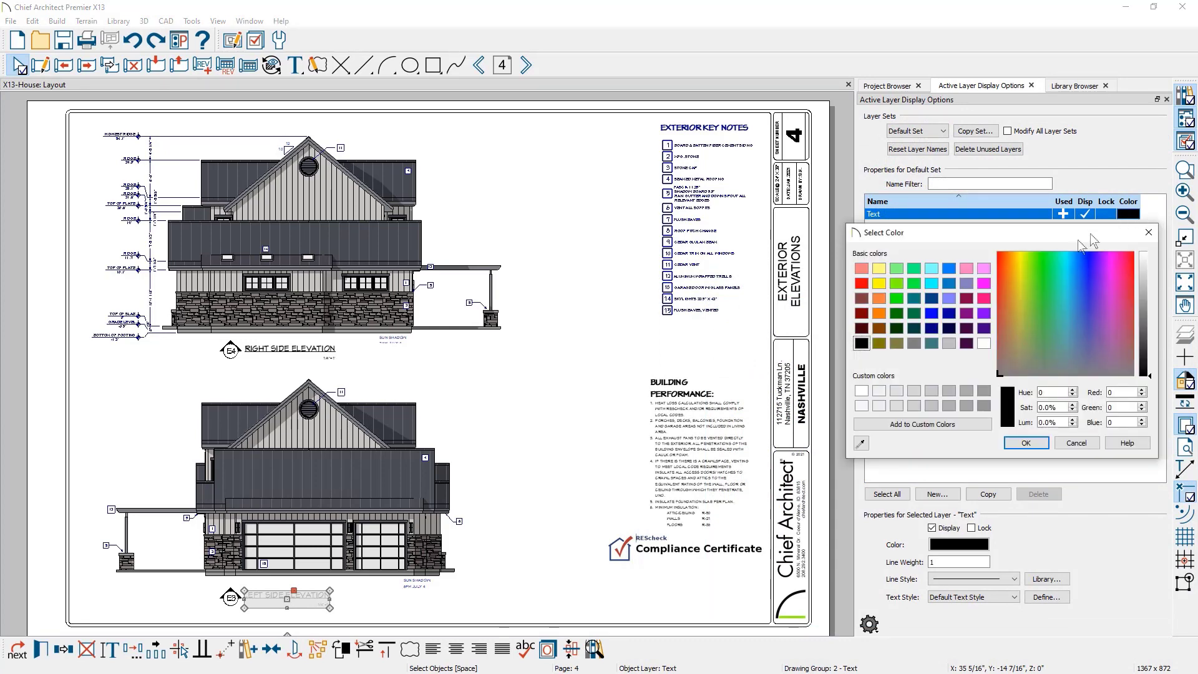
left_click(937, 314)
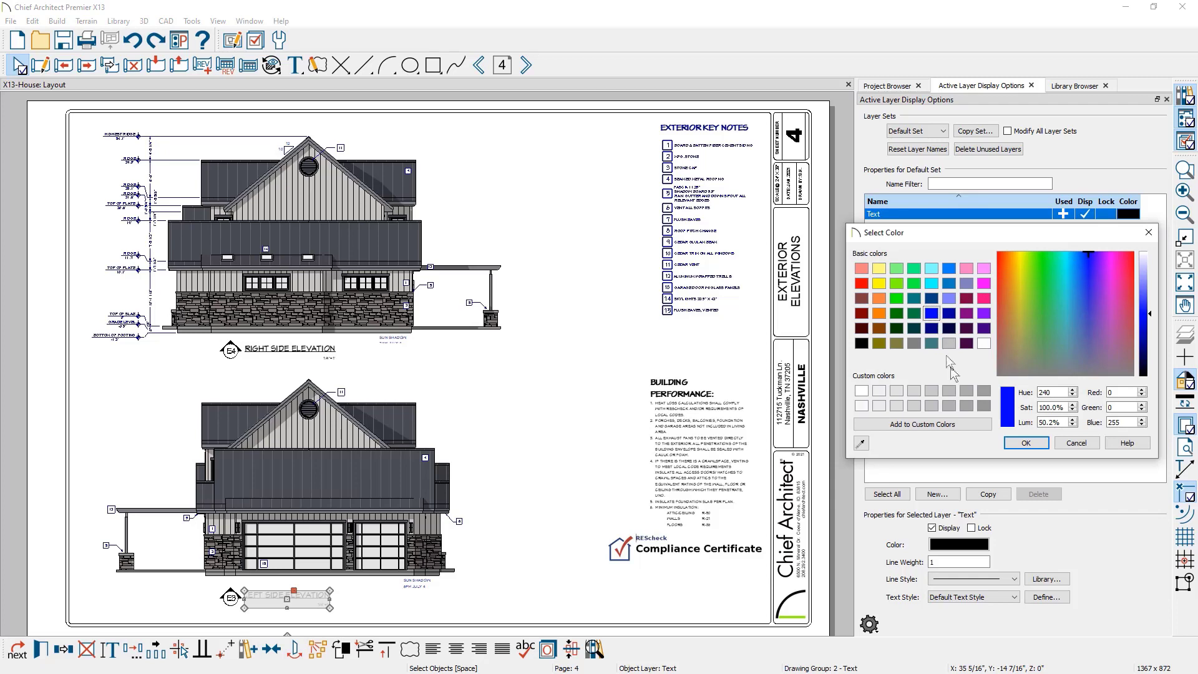
left_click(1023, 443)
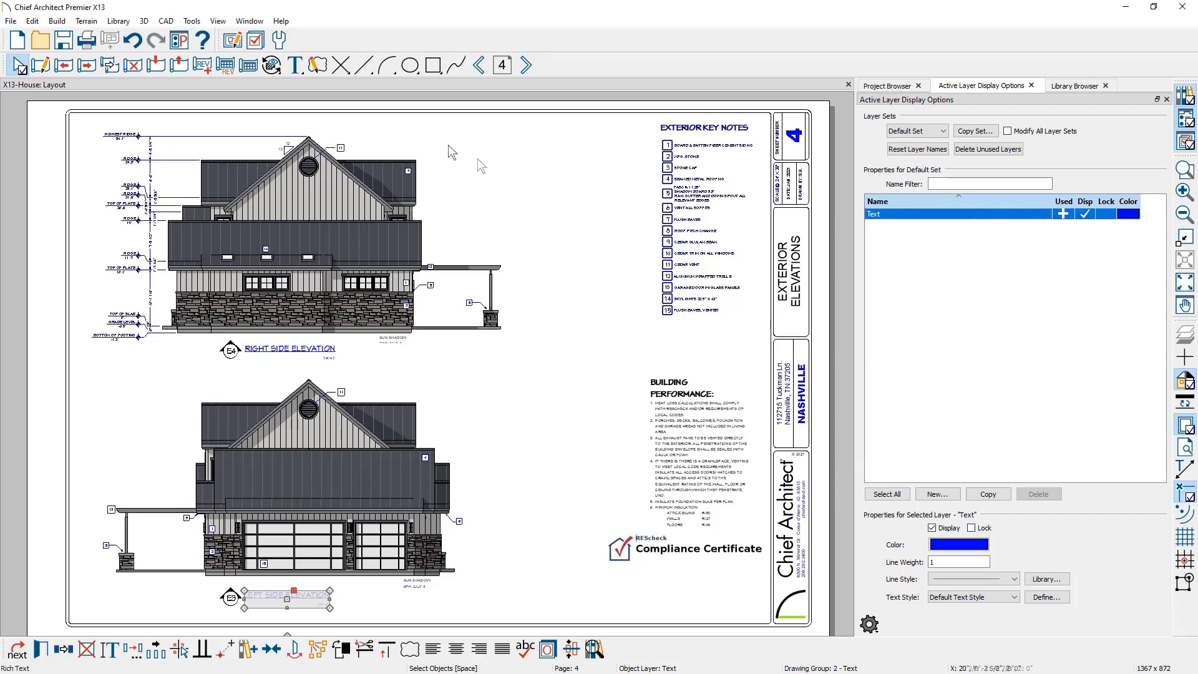
left_click(133, 41)
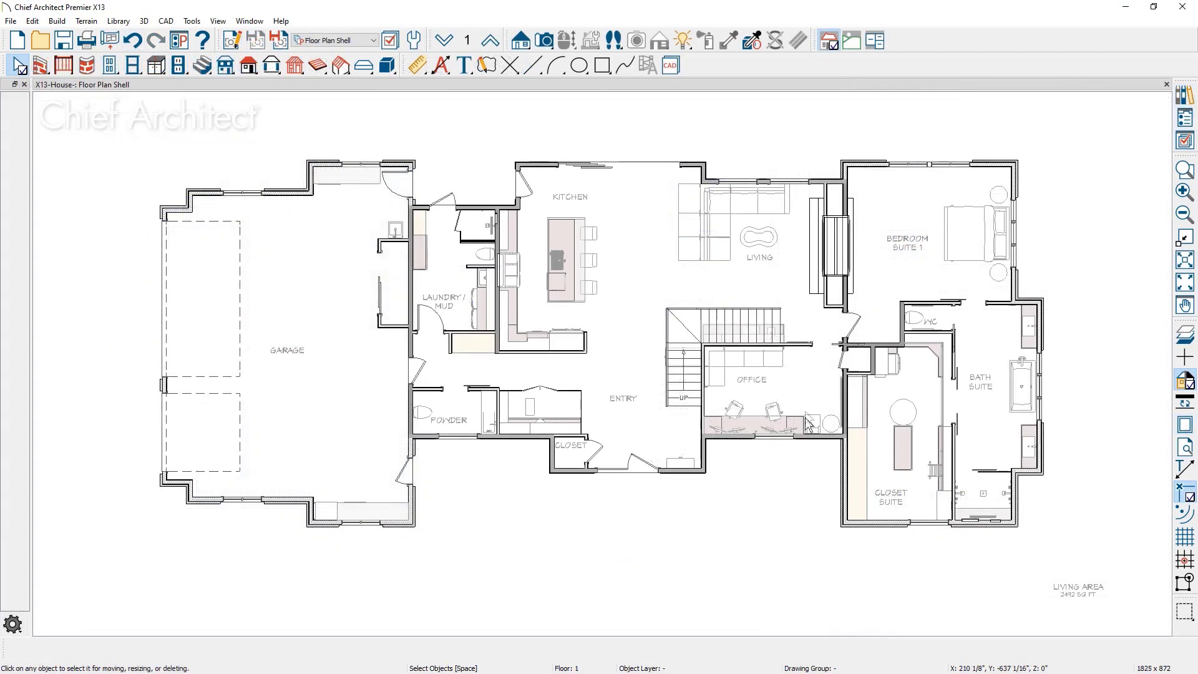
left_click(802, 388)
left_click(788, 282, "shift")
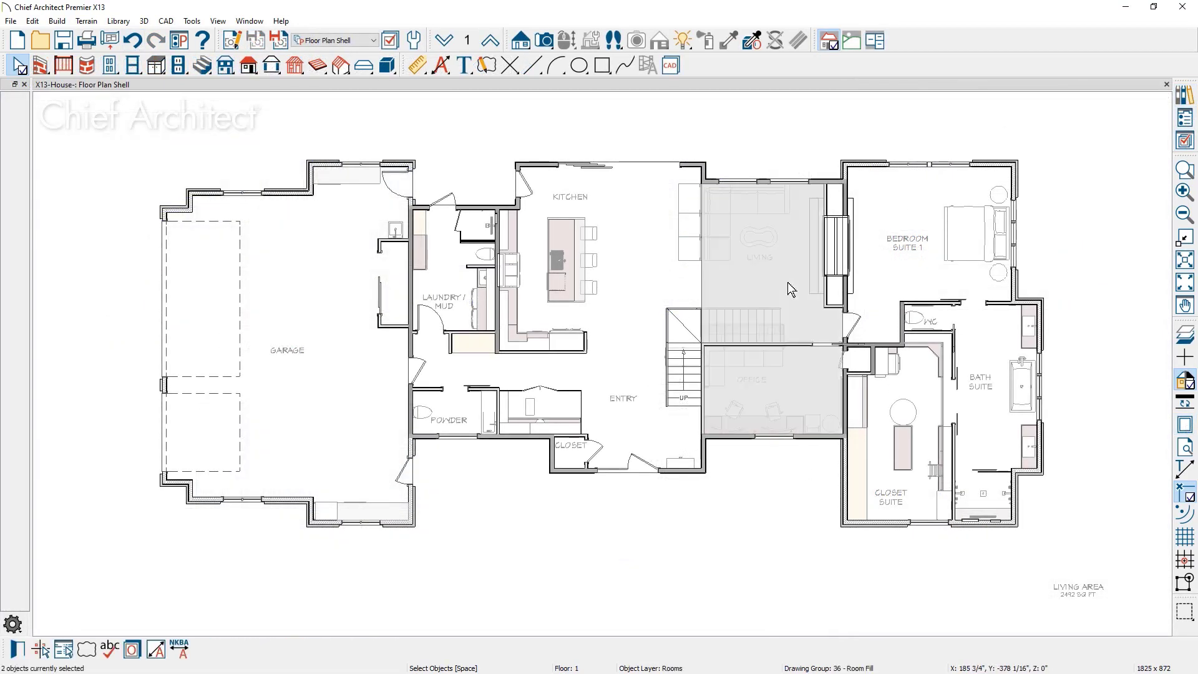
double_click(787, 282)
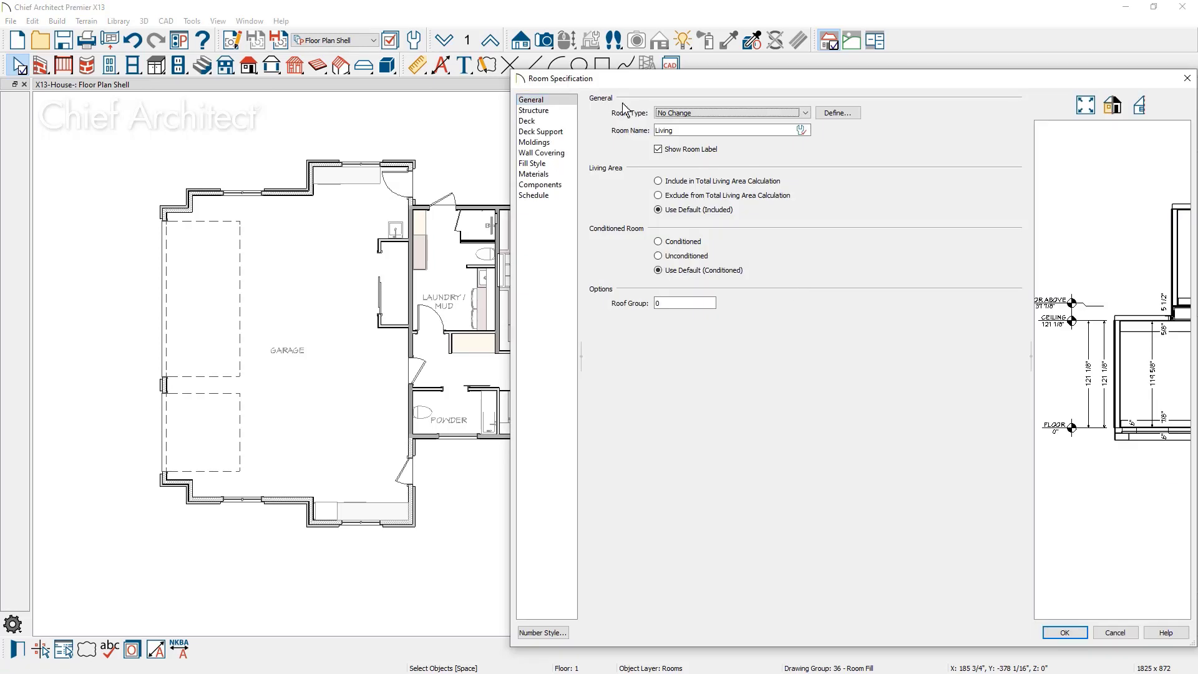
left_click(709, 113)
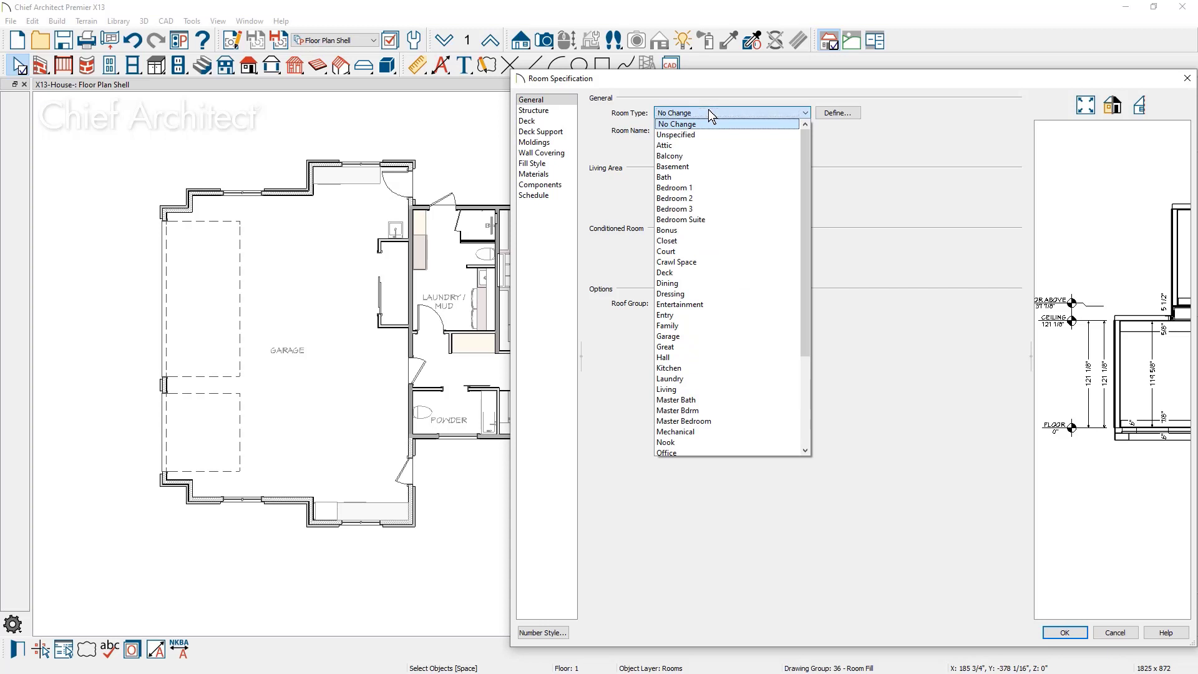
left_click(570, 112)
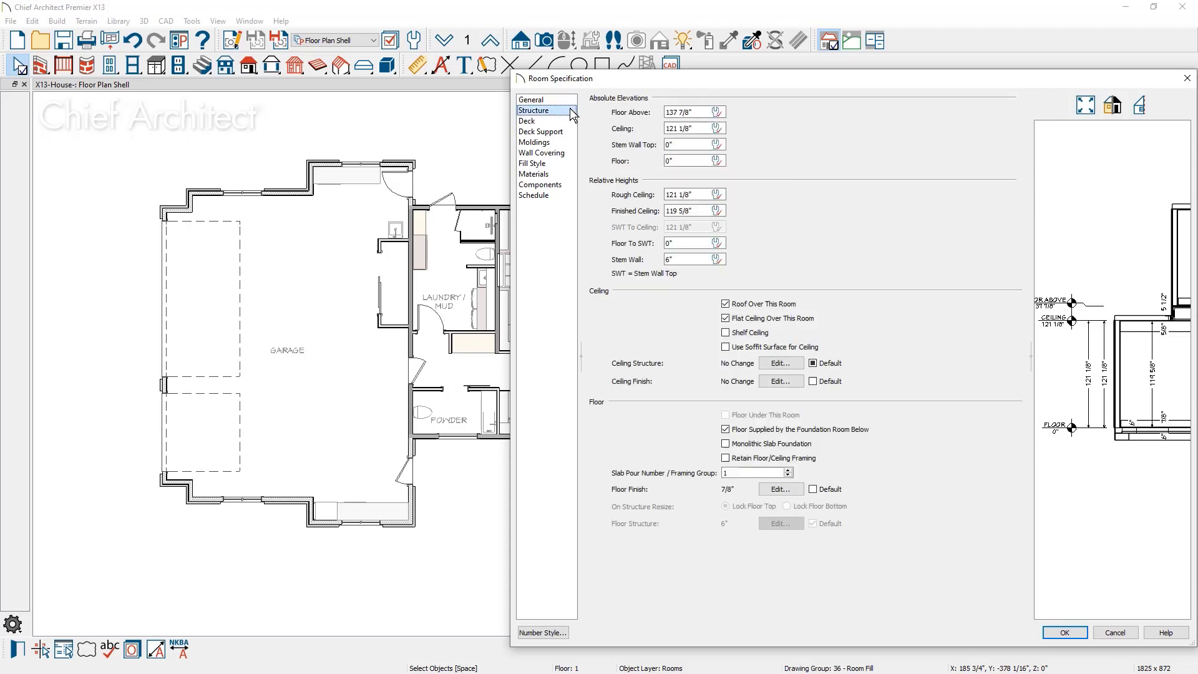
left_click(565, 143)
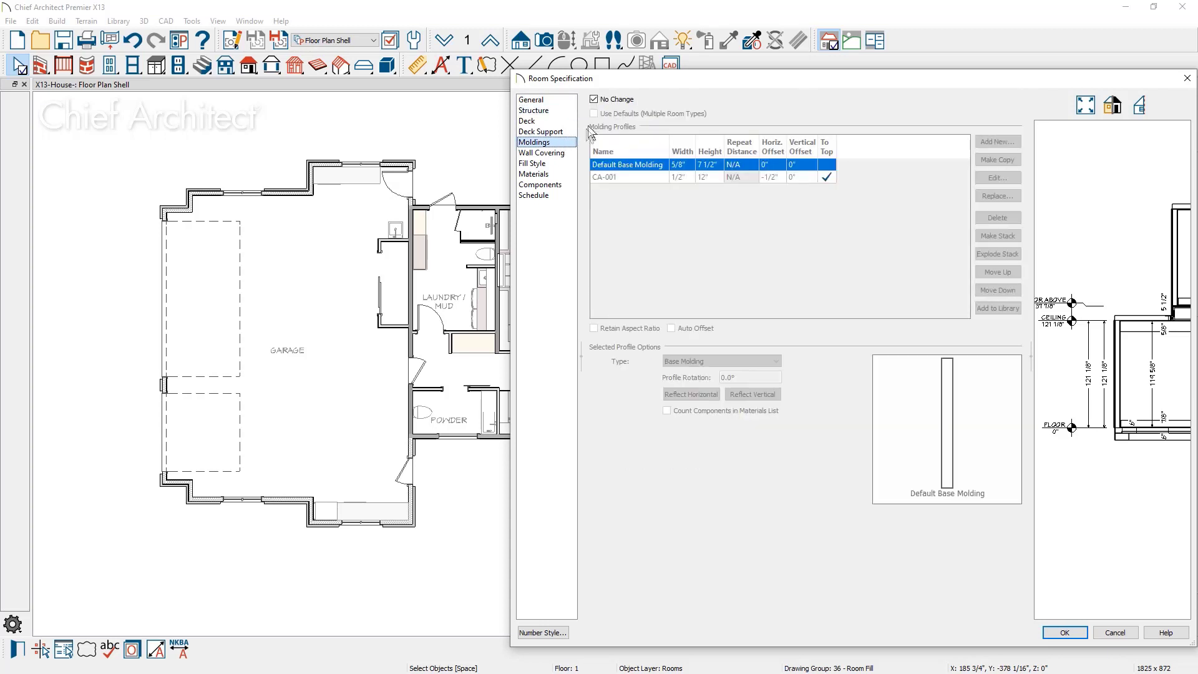
left_click(594, 100)
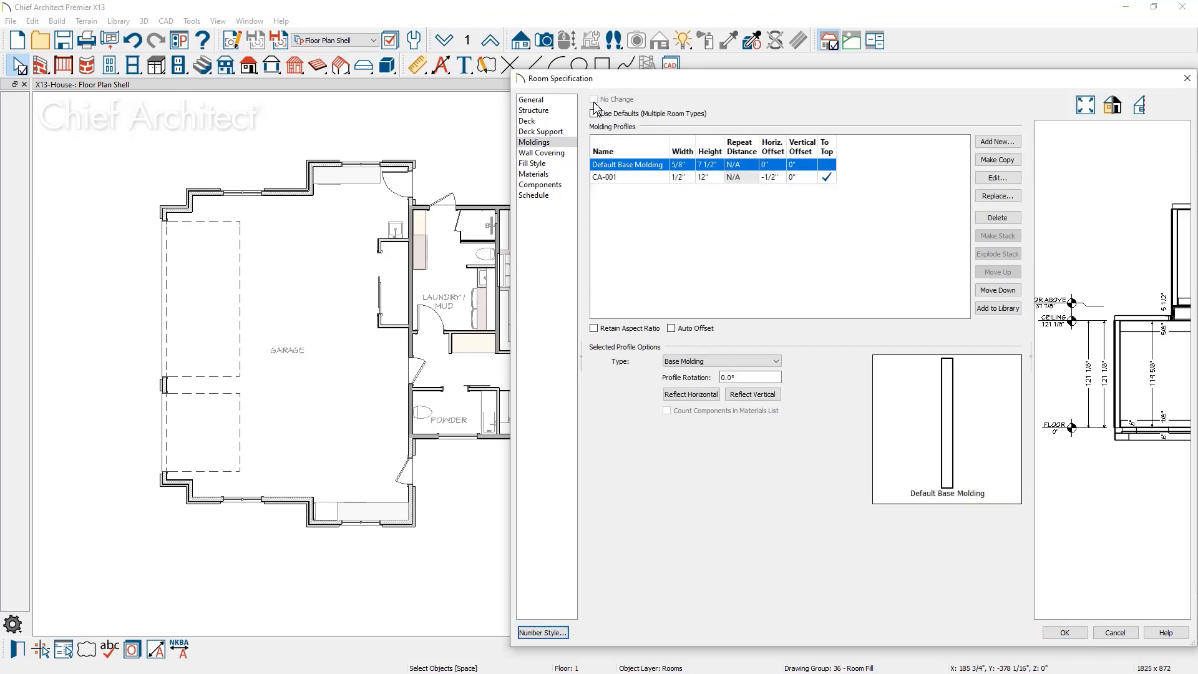
Delete the Living Area label from the floor plan
left_click(1065, 633)
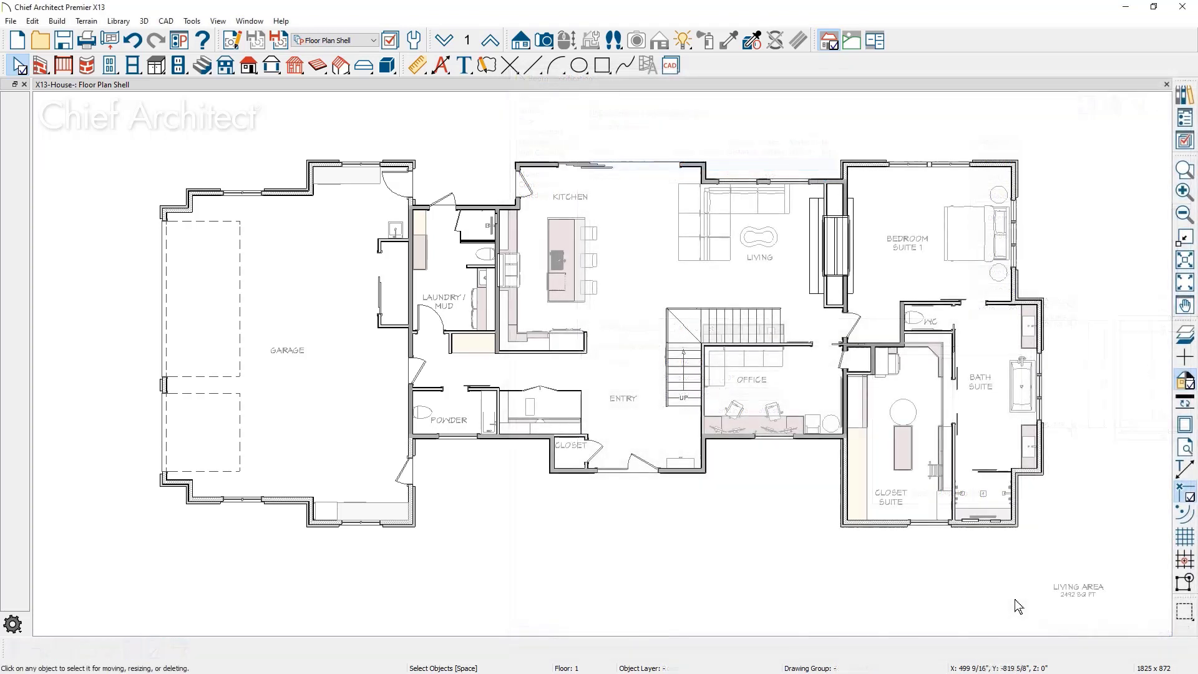
left_click(1069, 598)
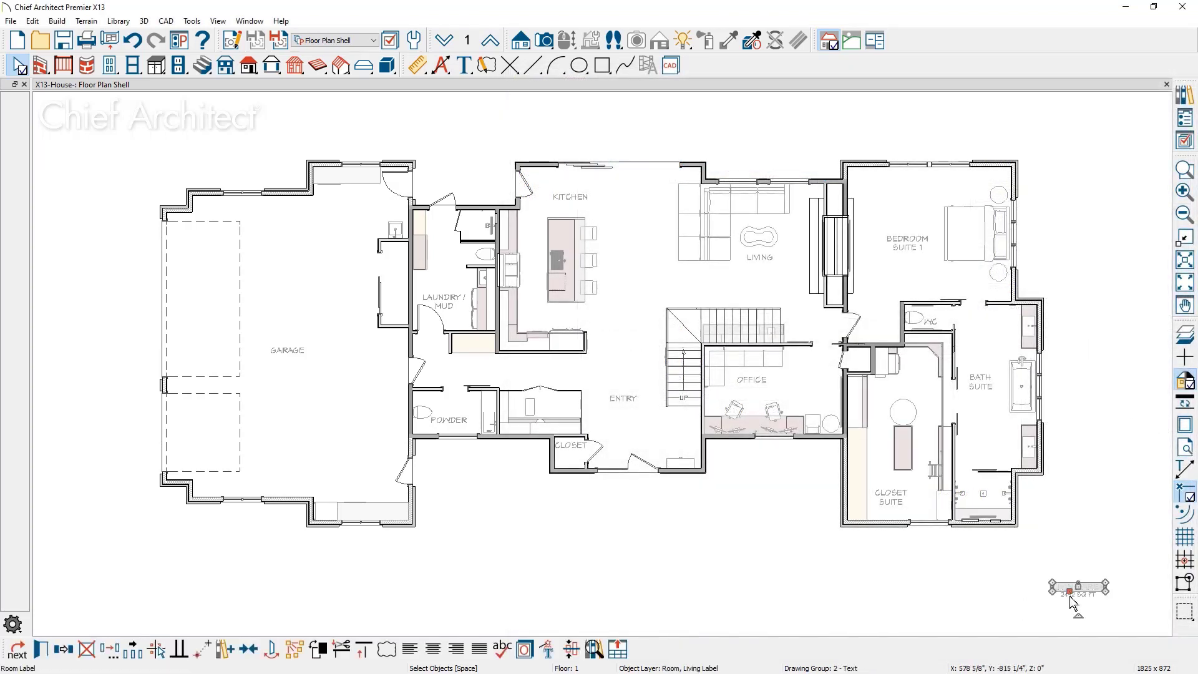
key("Delete")
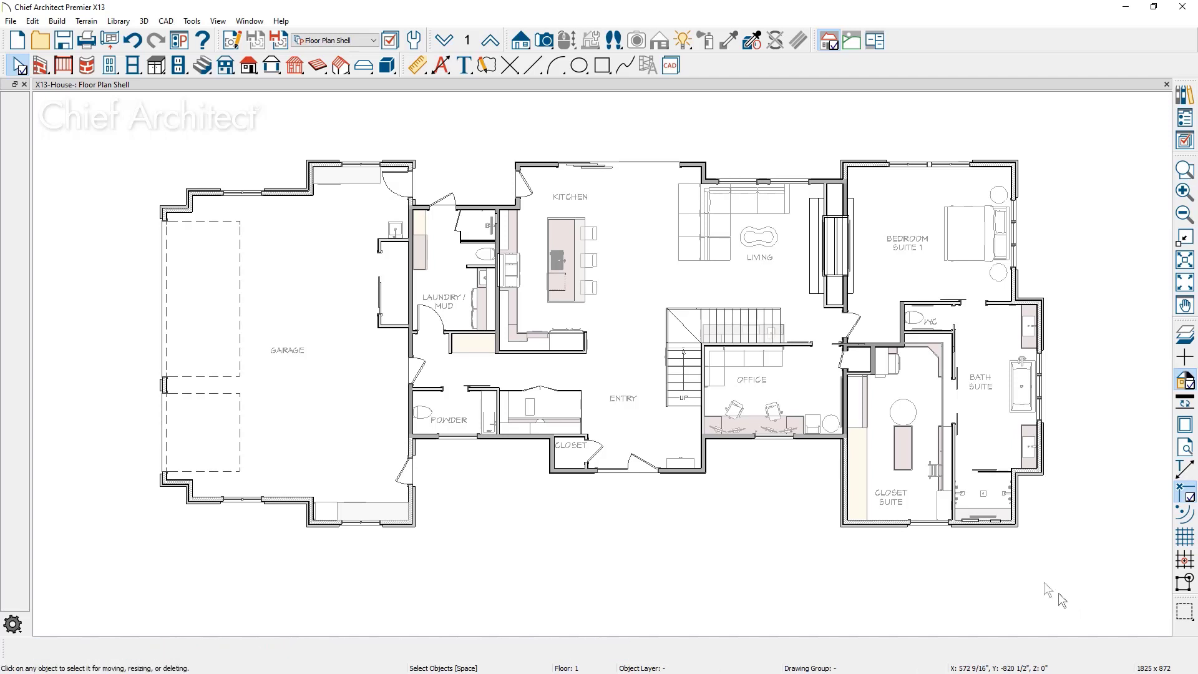
Turn on Show Living Area Label in the Plan default settings
left_click(414, 40)
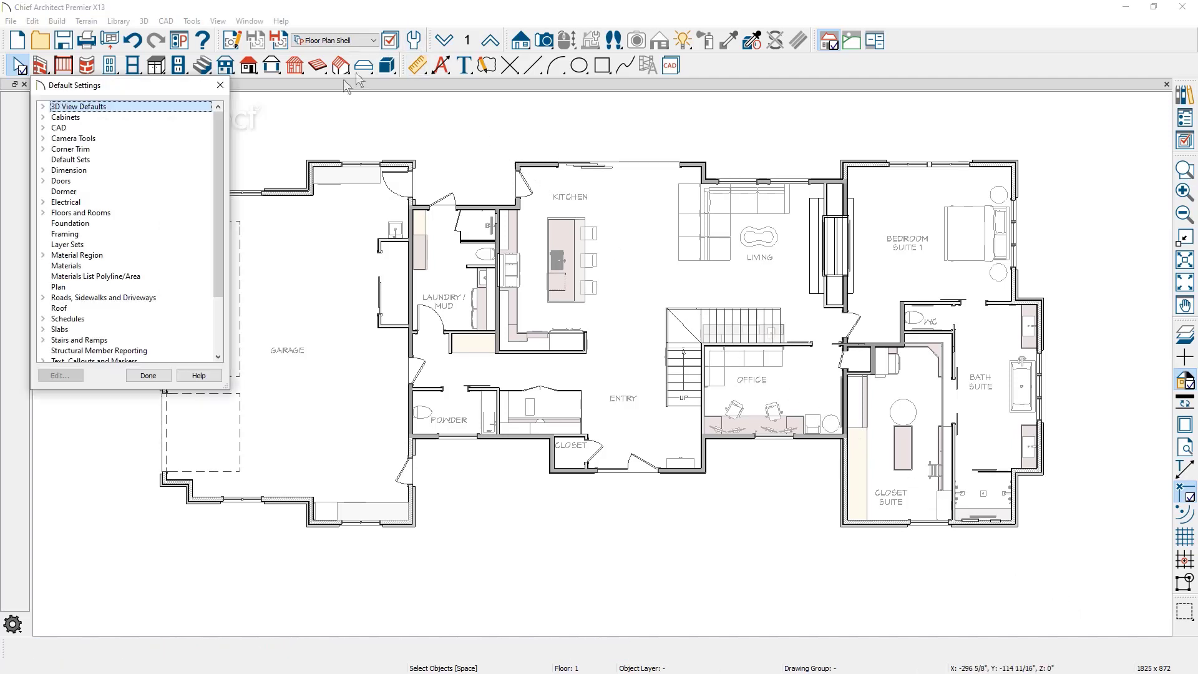
left_click(150, 288)
double_click(153, 296)
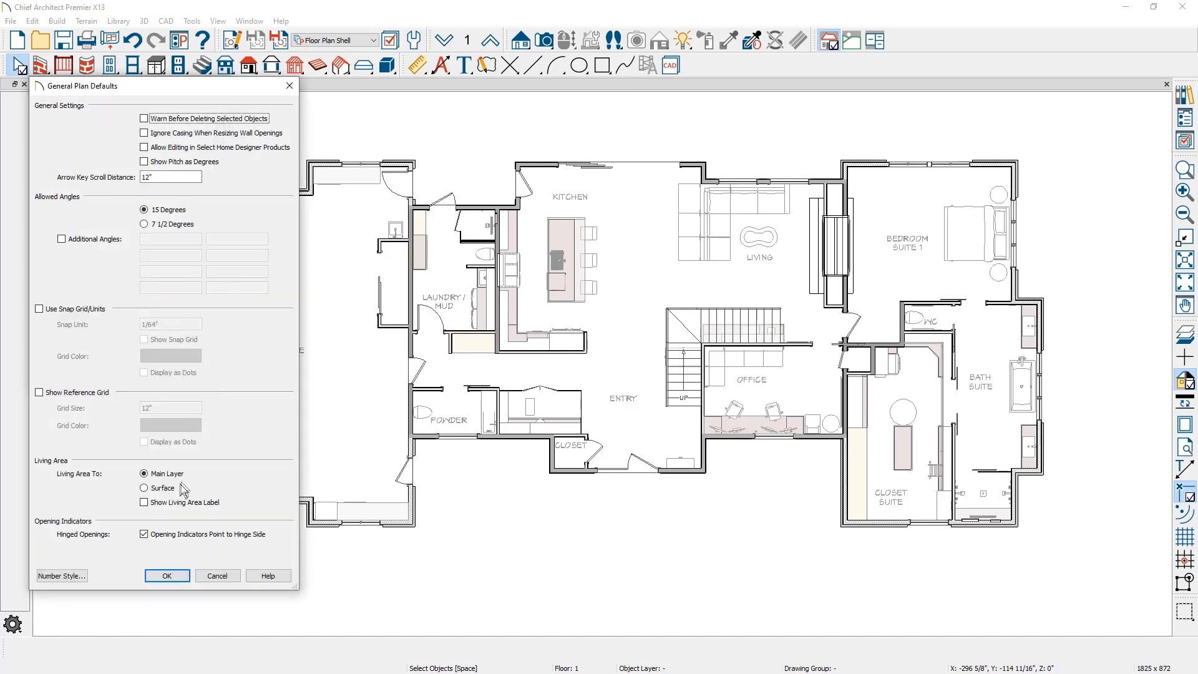
left_click(145, 505)
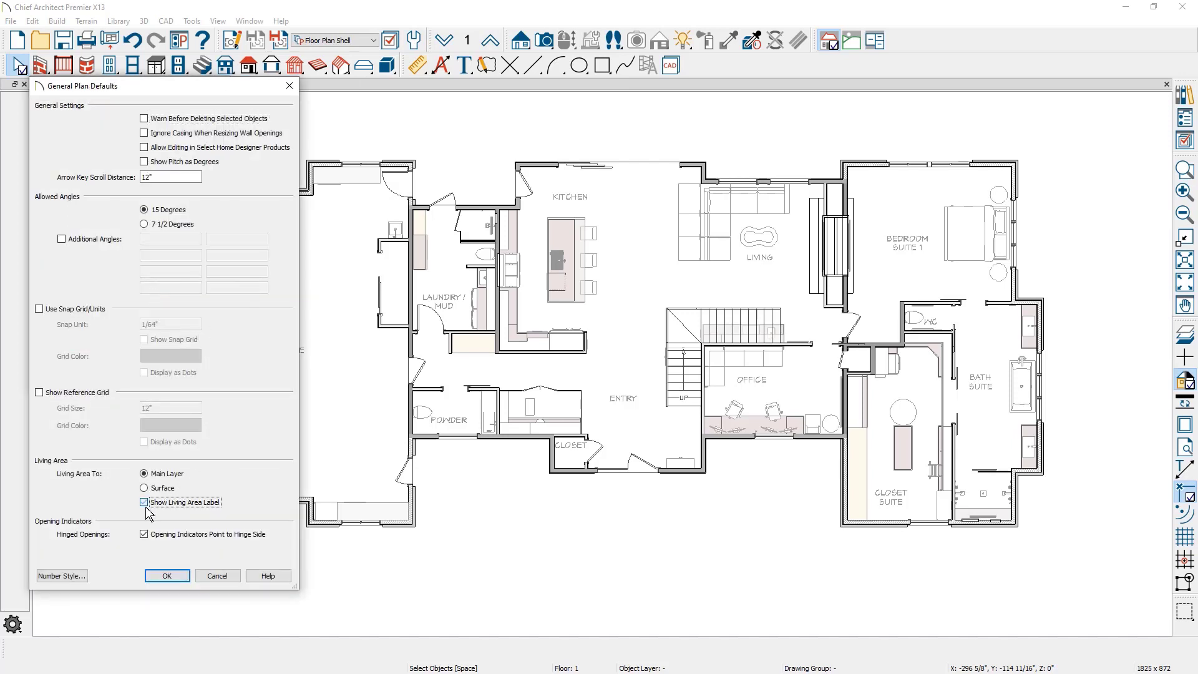
left_click(164, 575)
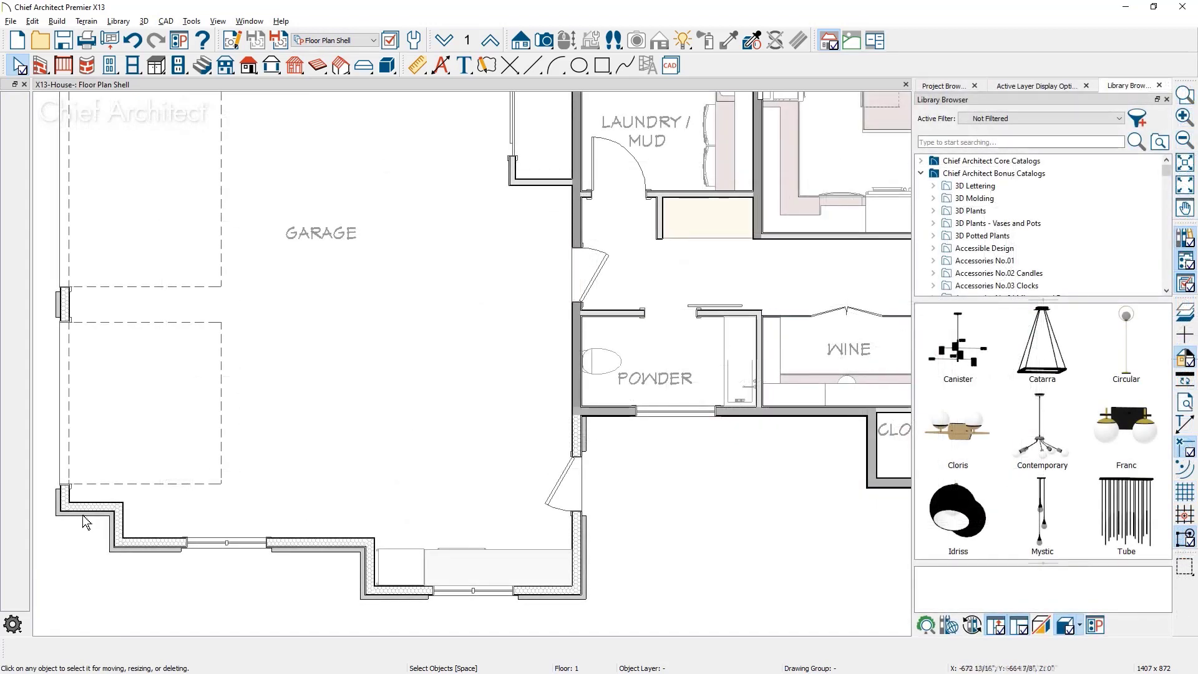
left_click(87, 509)
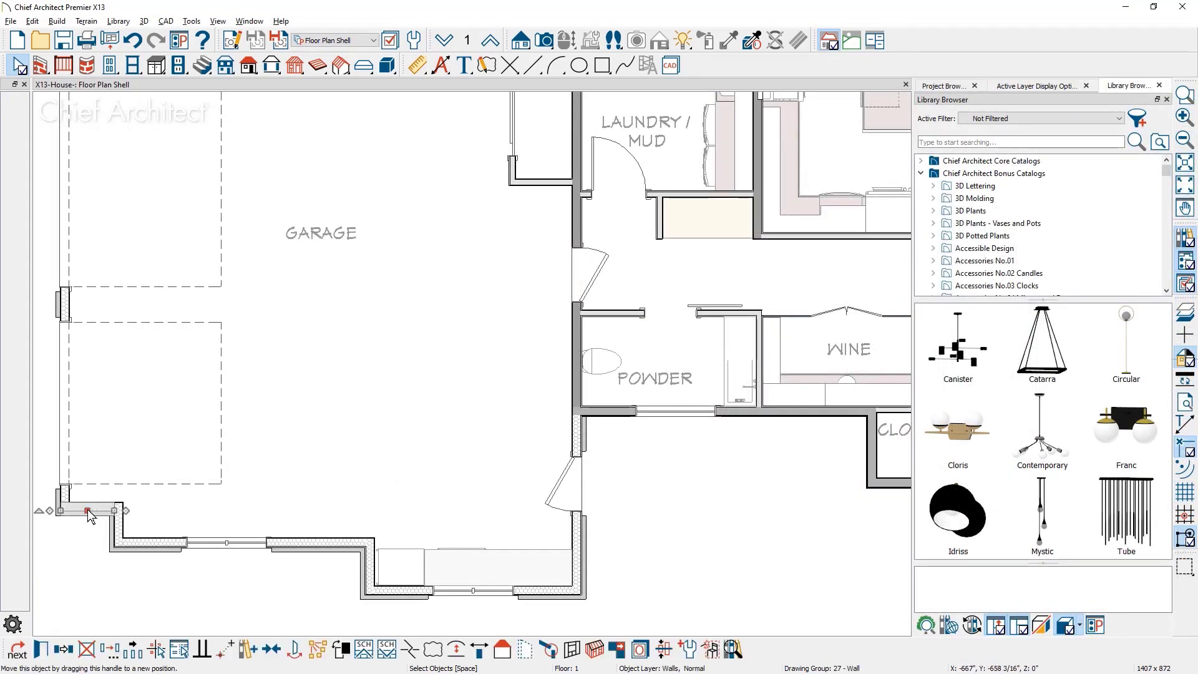
left_click(317, 649)
left_click(363, 585)
left_click(620, 616)
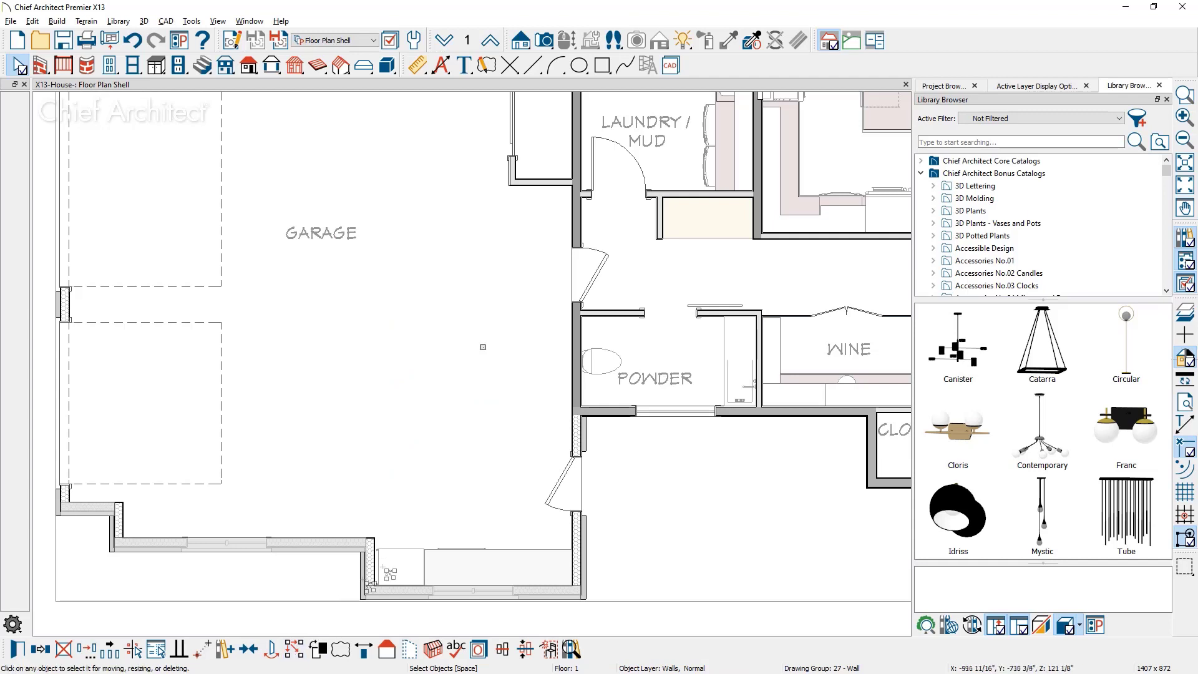
left_click(624, 422)
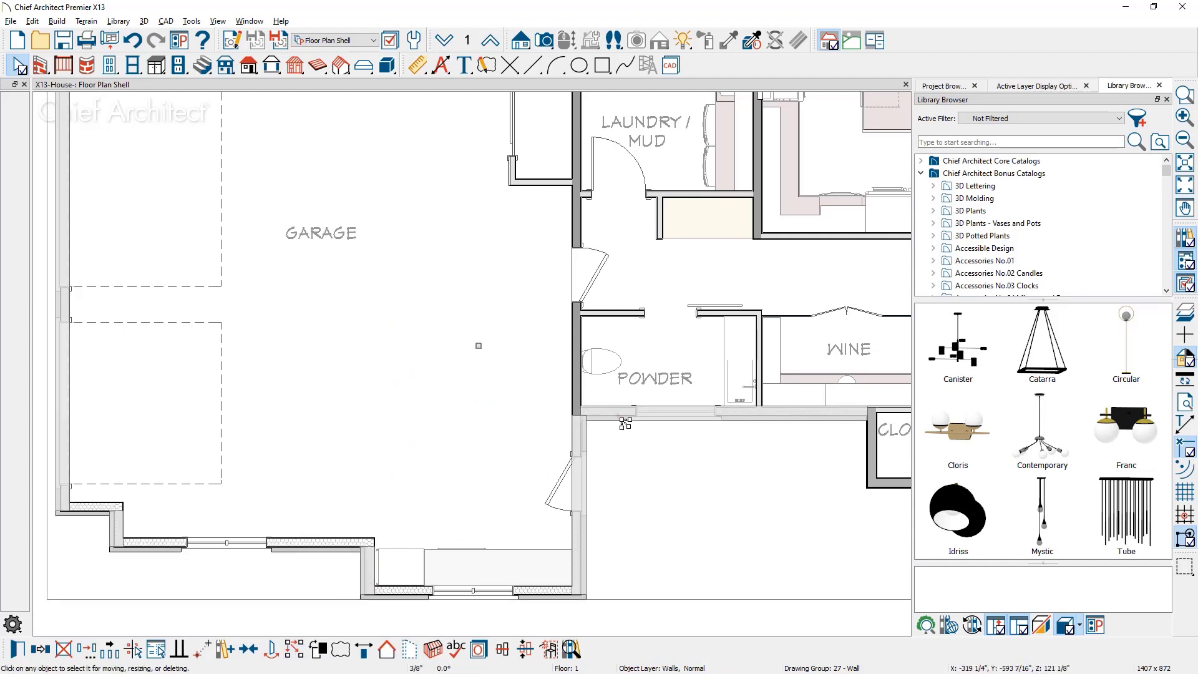
key("Escape")
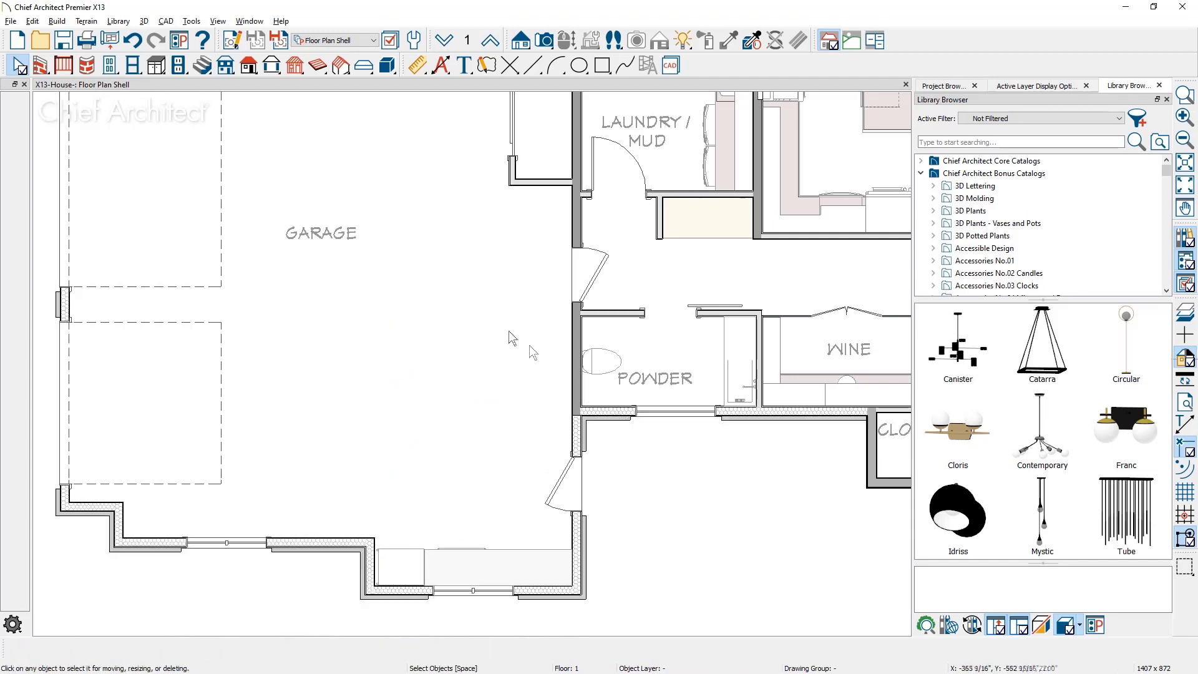
Browse the plan materials list, then check the library catalogs for updates
left_click(143, 22)
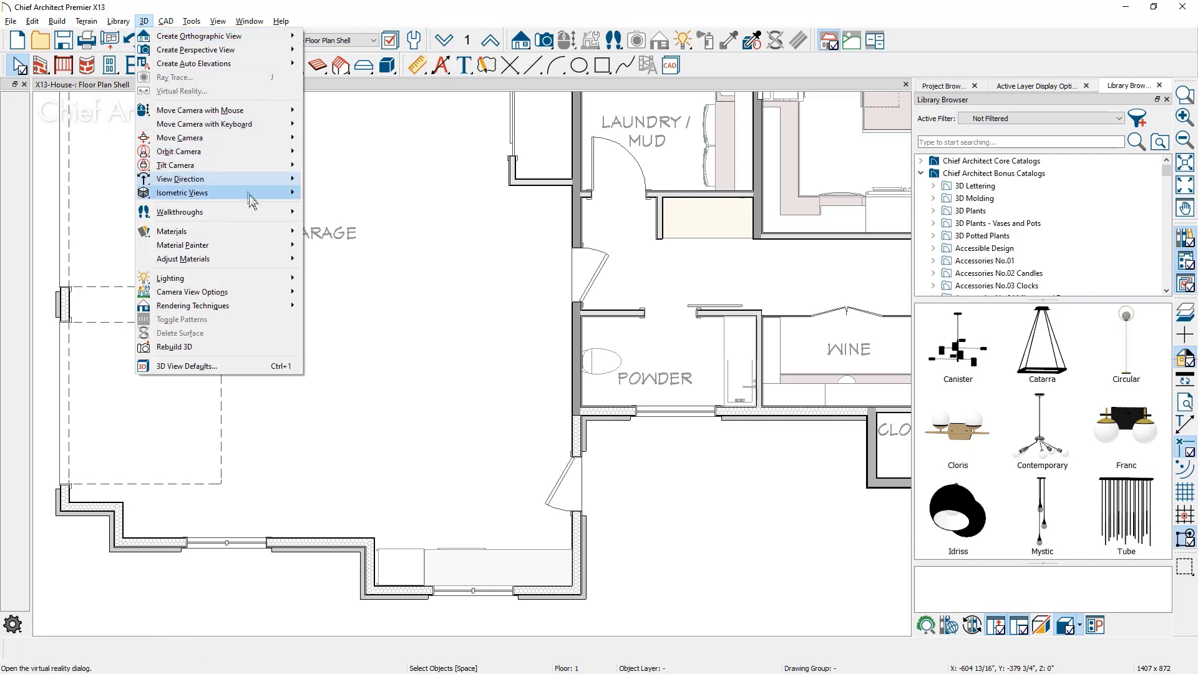
mouse_move(265, 232)
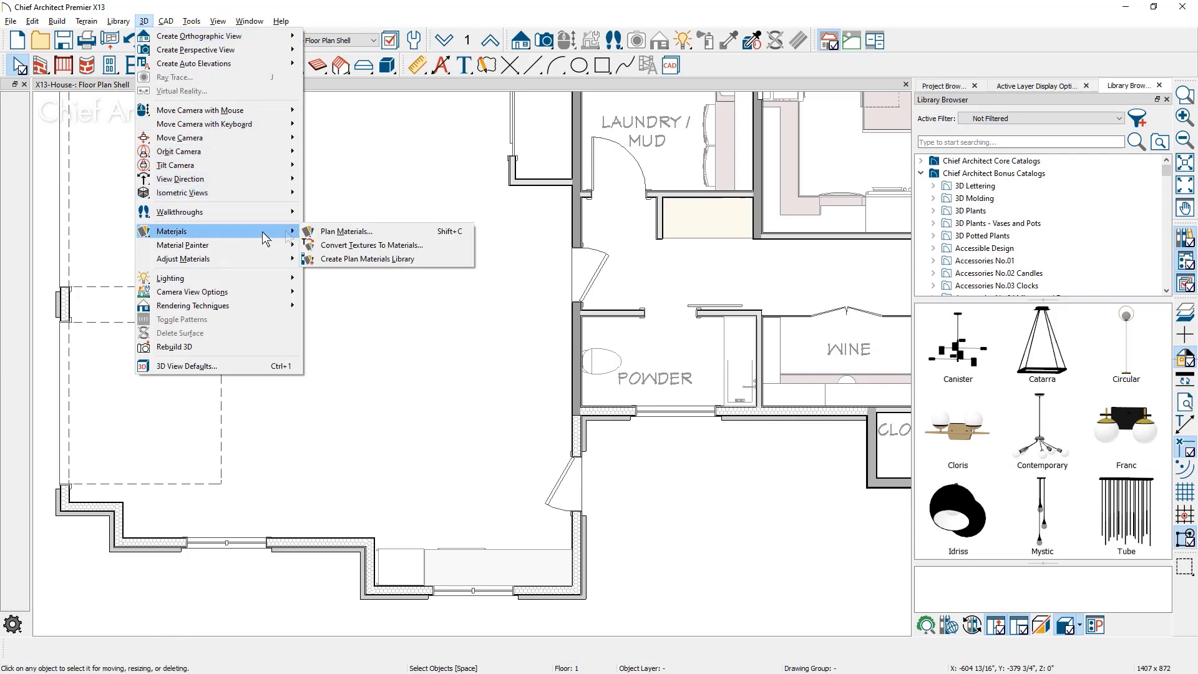
left_click(392, 237)
type("parrot")
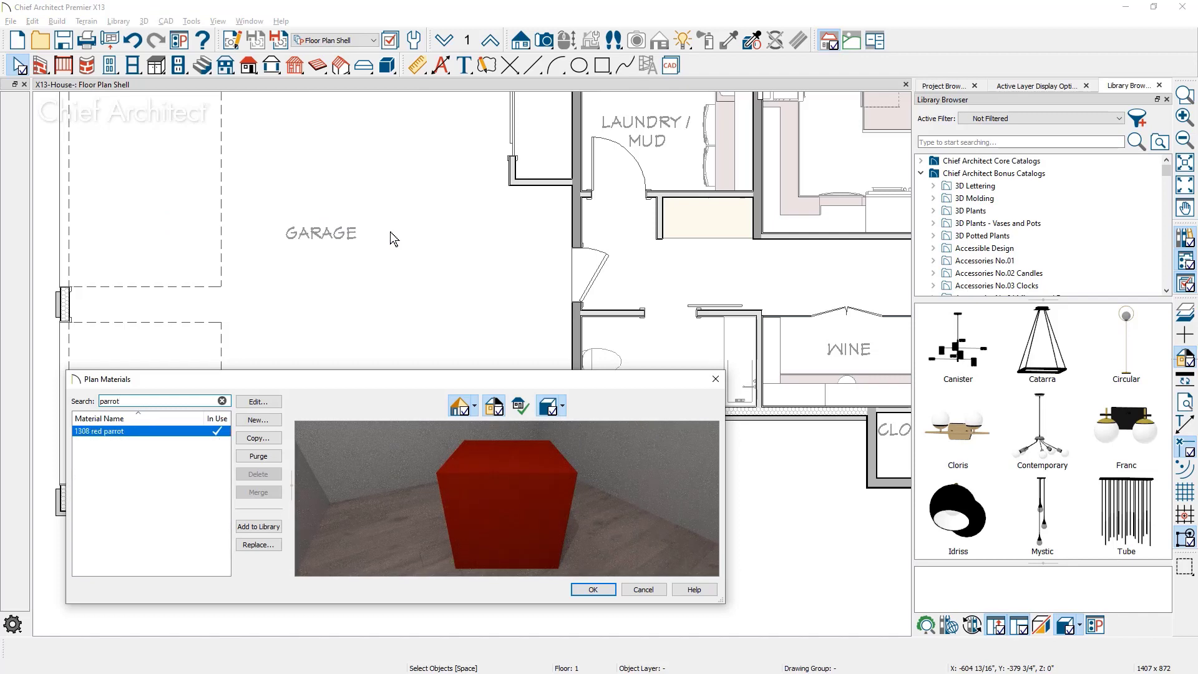
left_click(716, 379)
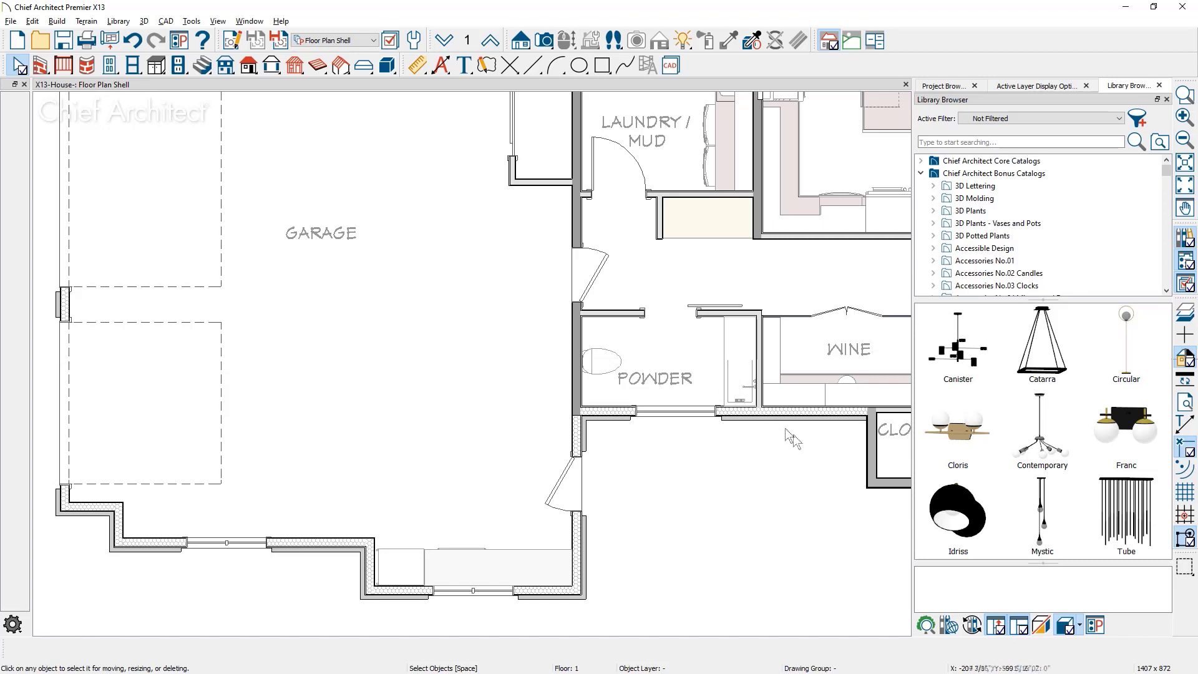
left_click(972, 626)
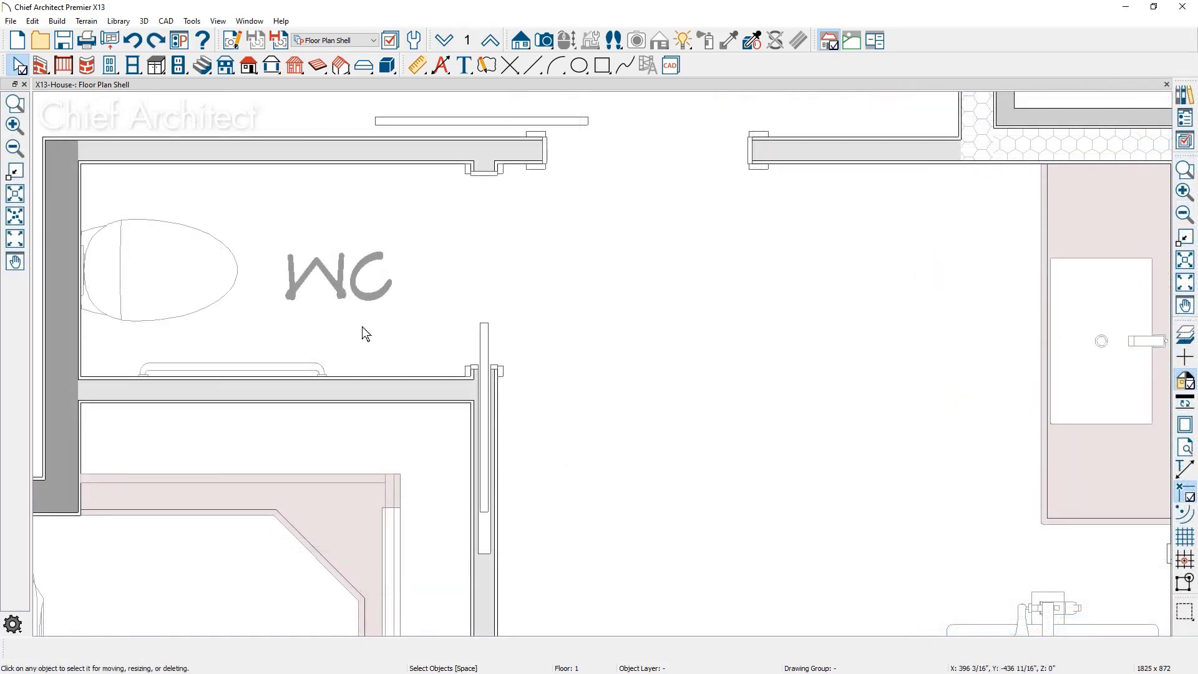
Stretch the WC grab bar's right end further along the wall and regenerate its plan symbol
left_click(323, 369)
left_click_drag(325, 369, 404, 376)
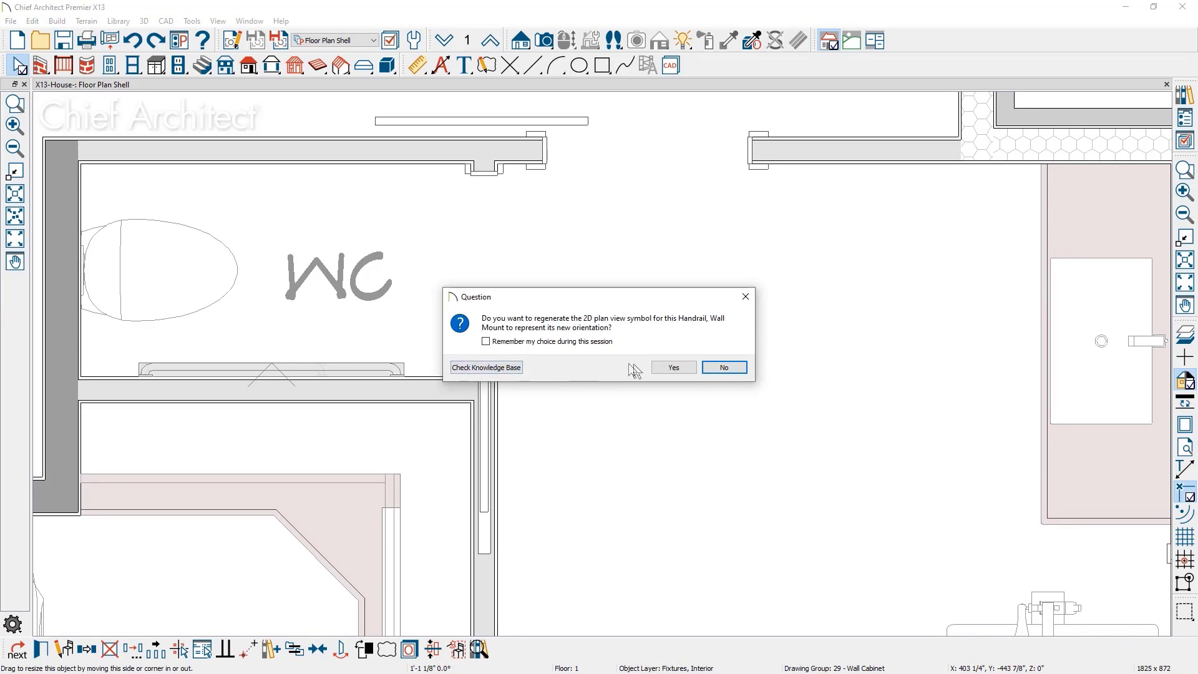
left_click(663, 369)
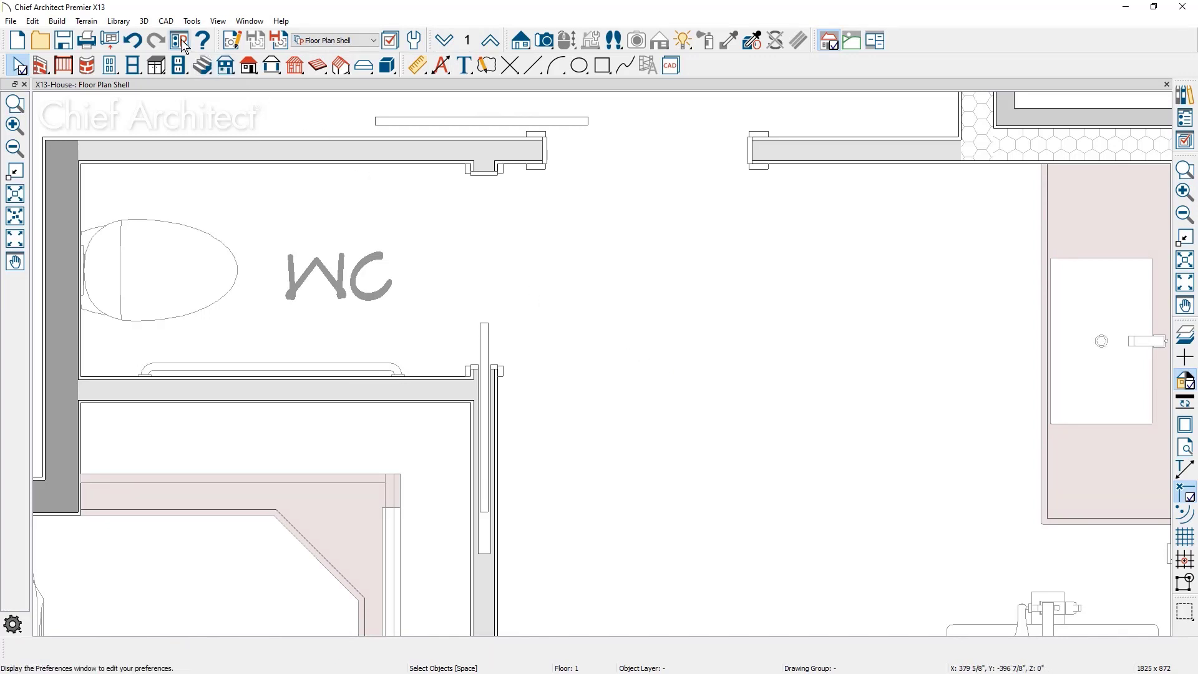
Open the 10' Cantilever Umbrella CAD block for editing from CAD Block Management
left_click(165, 21)
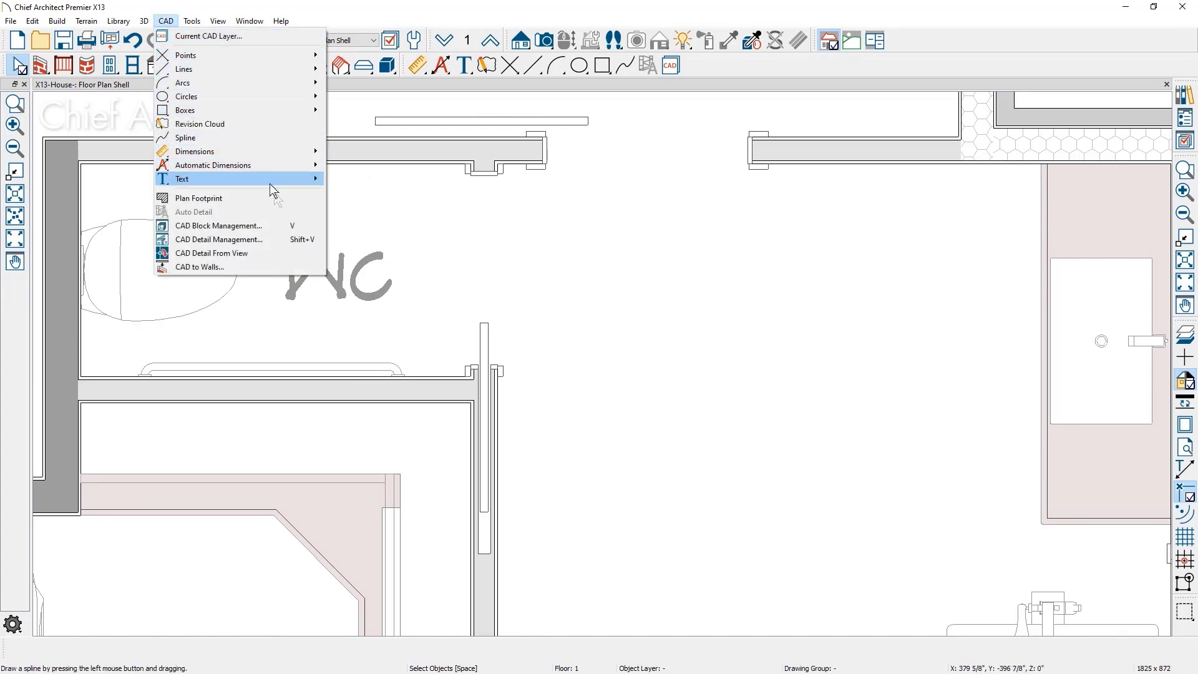
left_click(289, 226)
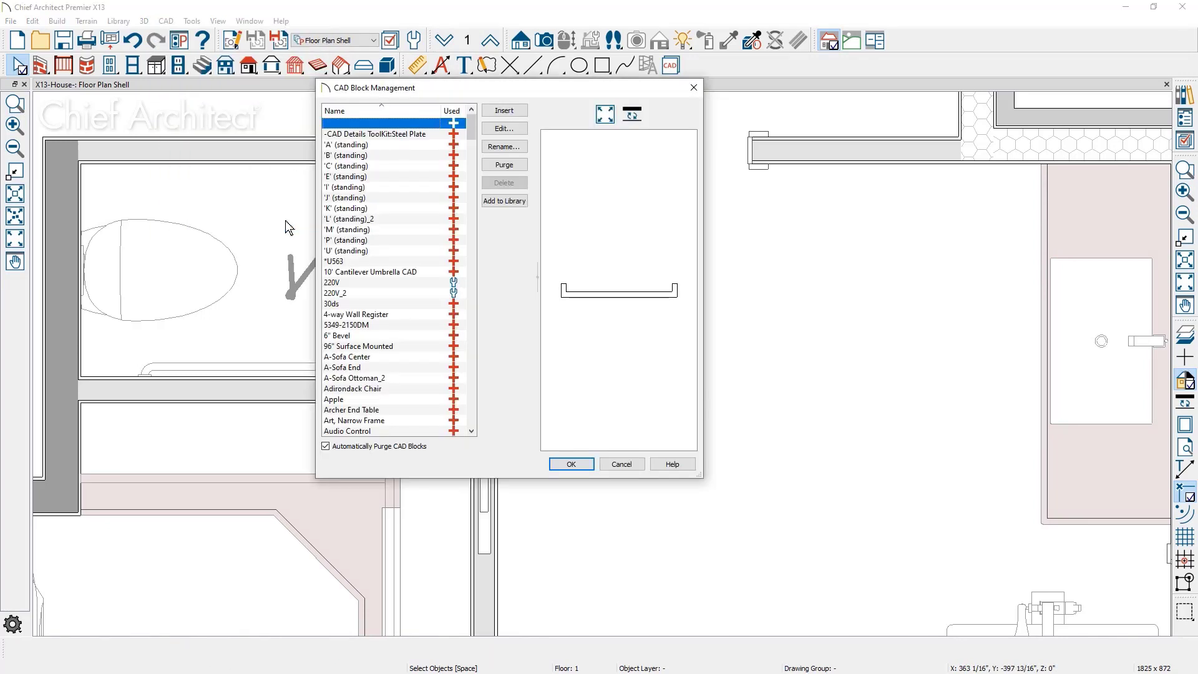
left_click(371, 272)
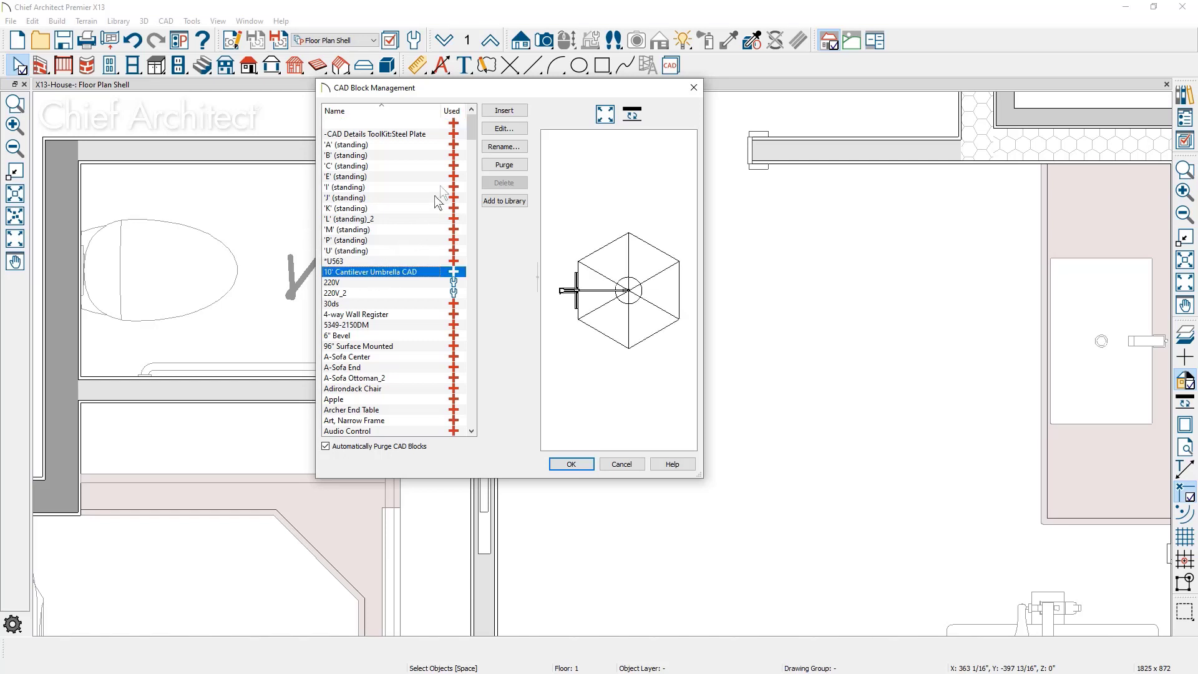
left_click(512, 130)
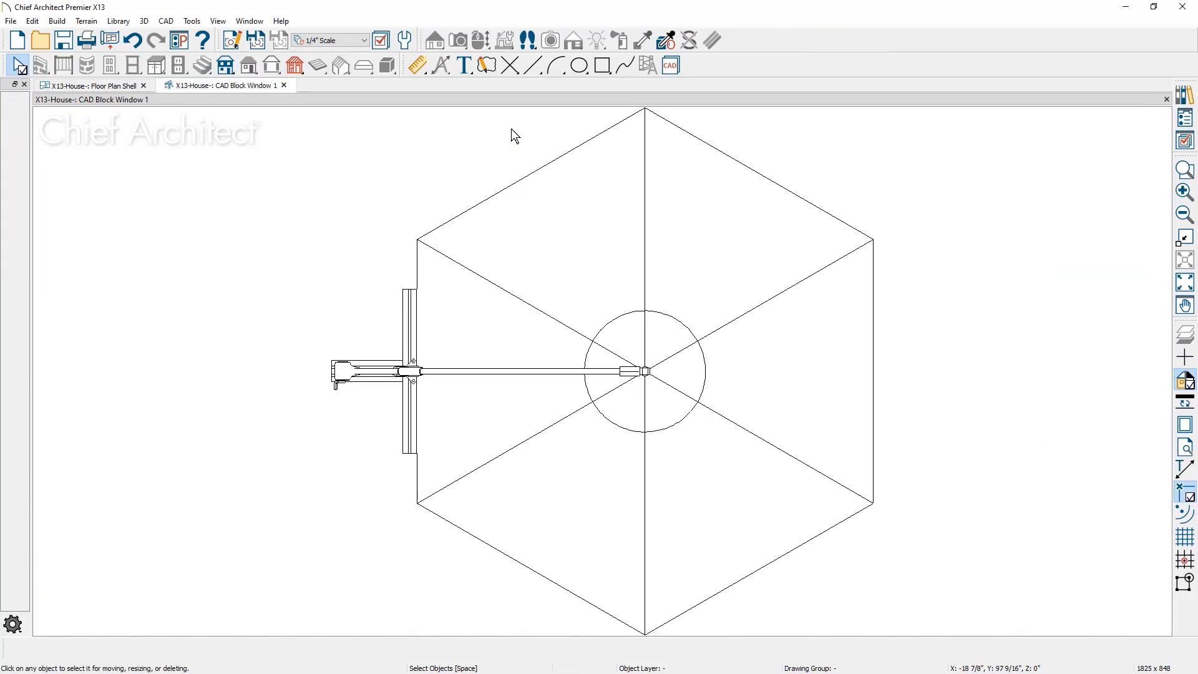
Drag the umbrella block's circle larger, close and save it, then select the elevation's vertical CAD line
left_click(673, 431)
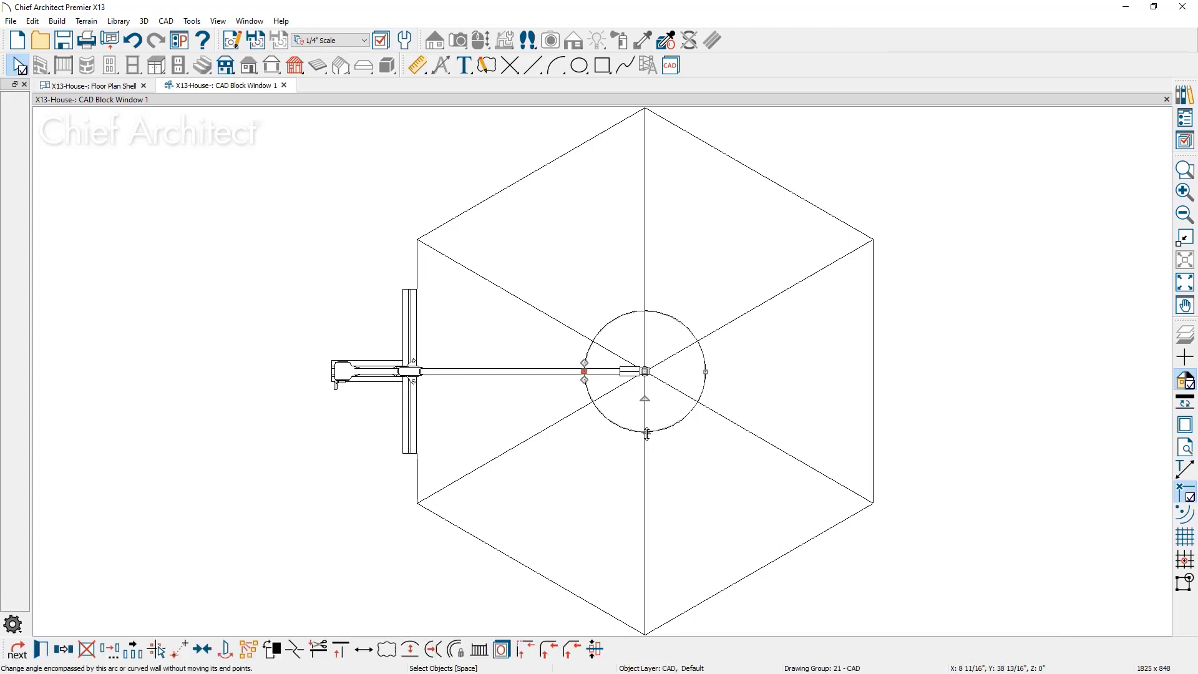
left_click_drag(646, 433, 648, 462)
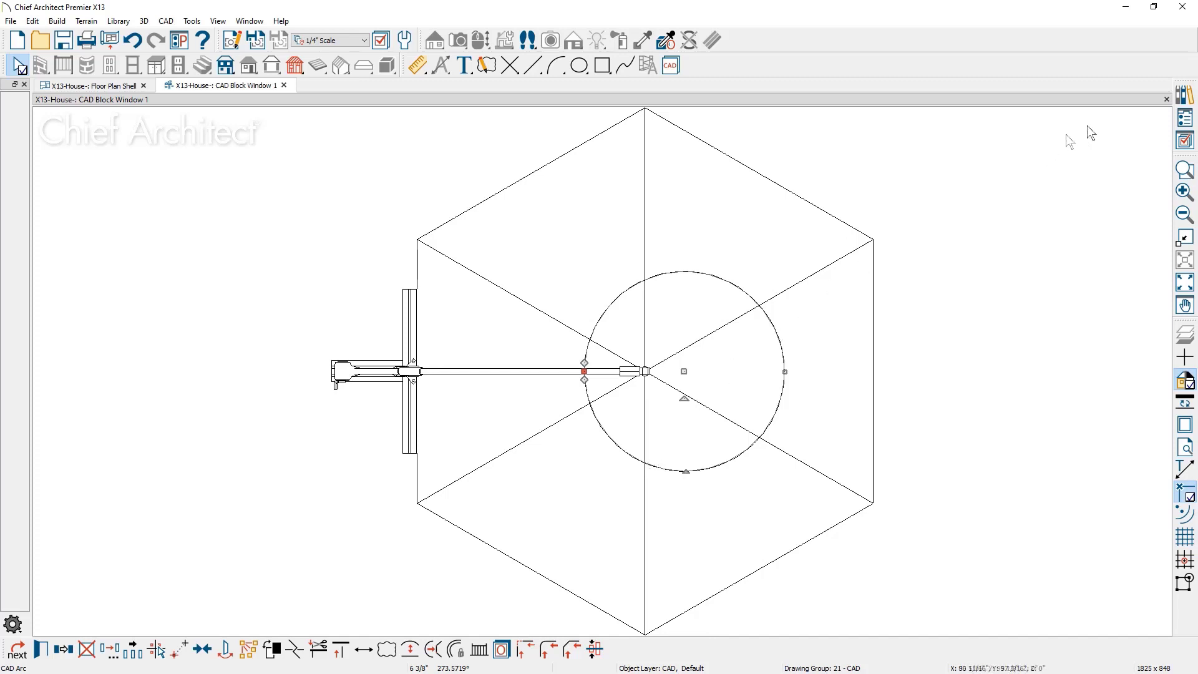
left_click(1166, 100)
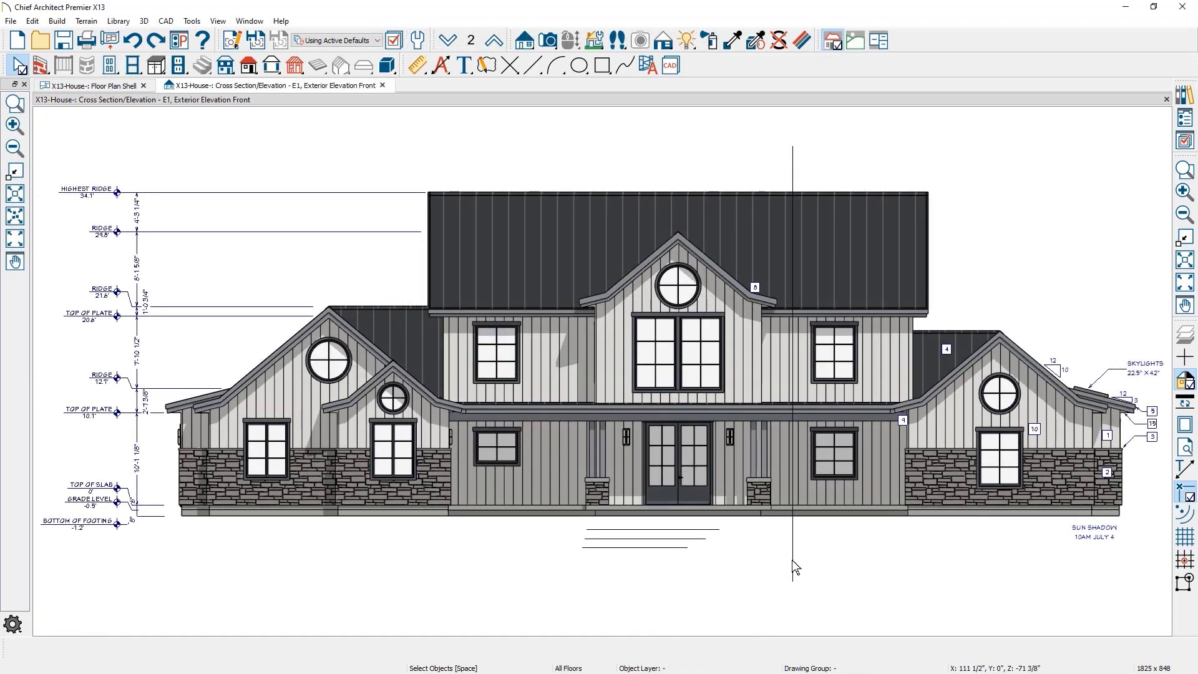
left_click(792, 560)
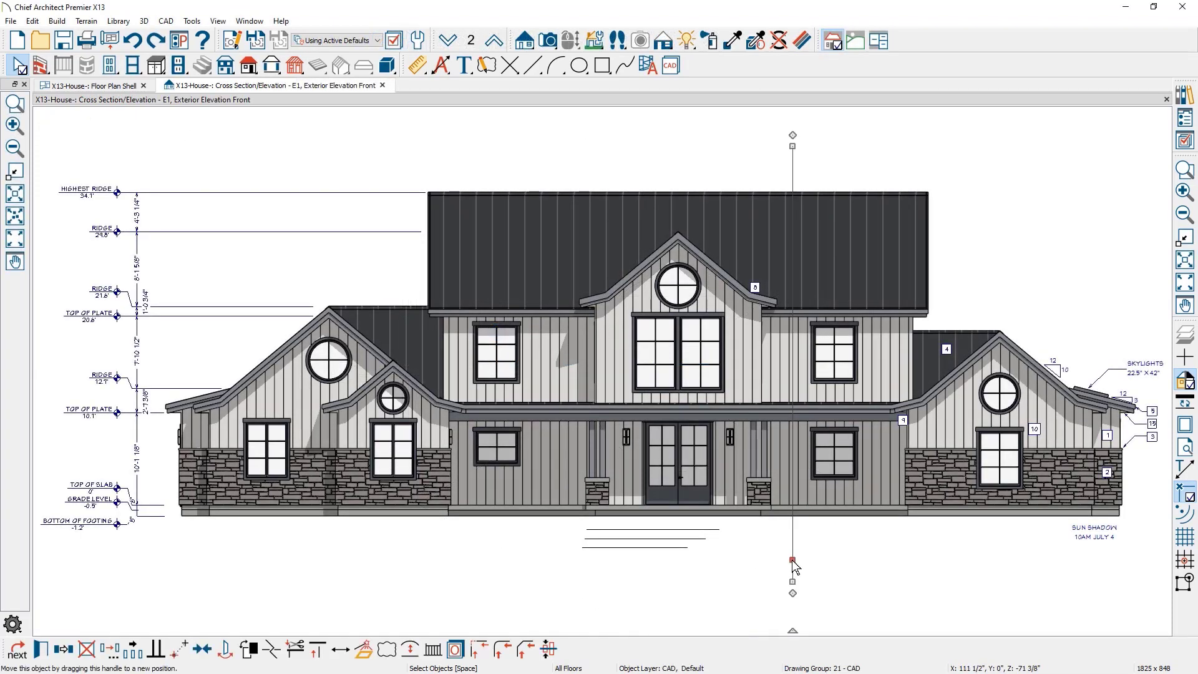
Copy the vertical CAD line and center the copy on the front door
left_click(56, 653)
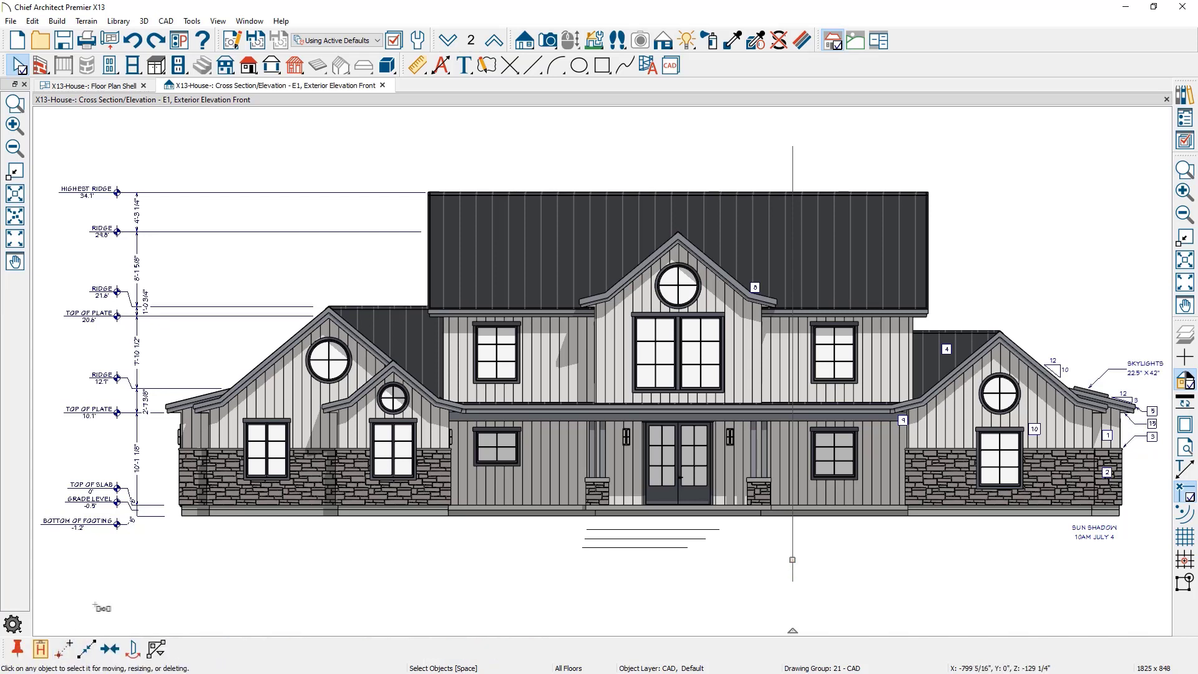
left_click(110, 652)
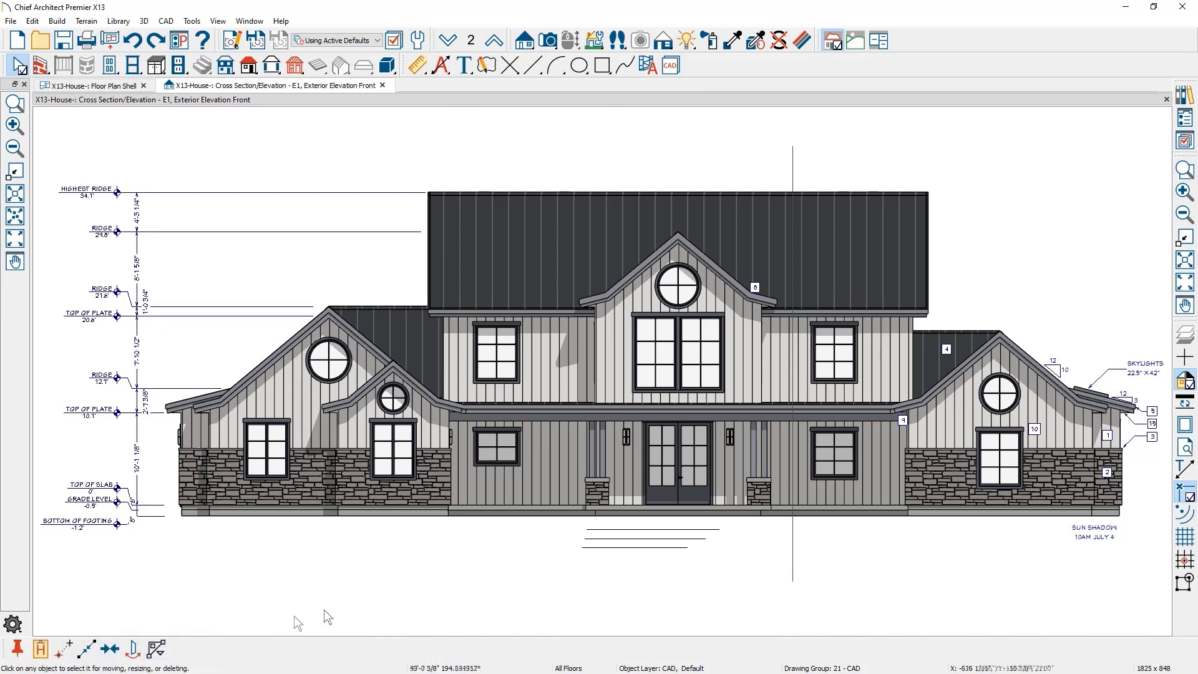
left_click(665, 485)
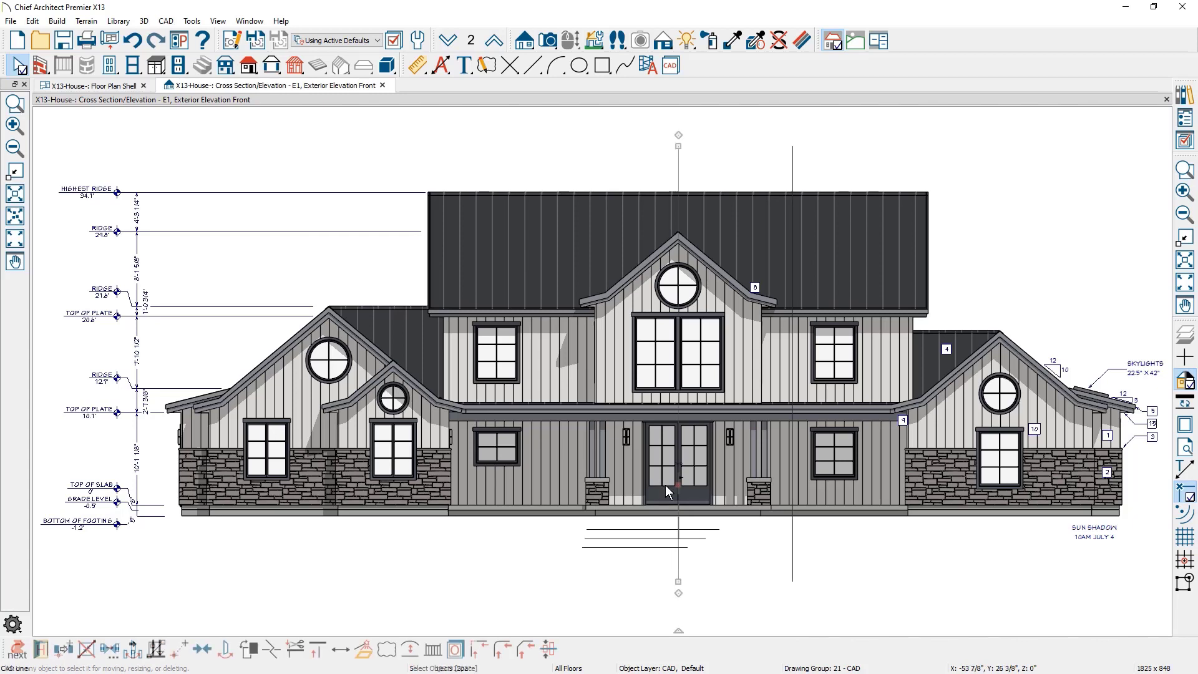
Move the original vertical CAD line further to the right
left_click(791, 548)
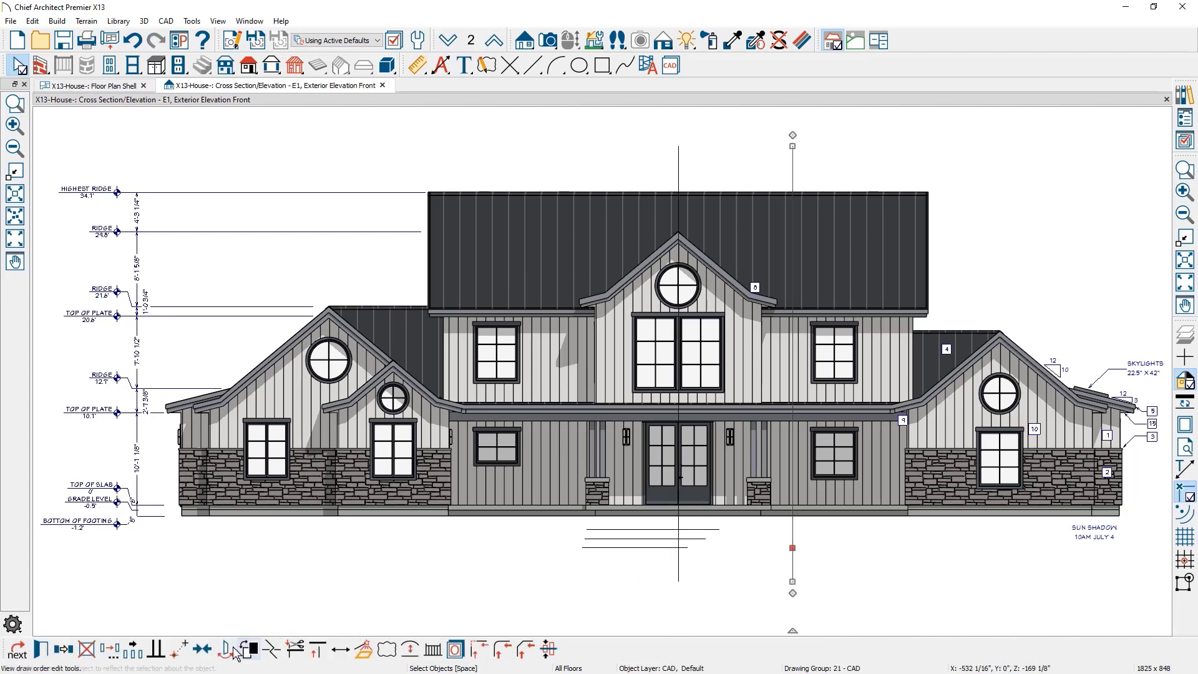
left_click(202, 649)
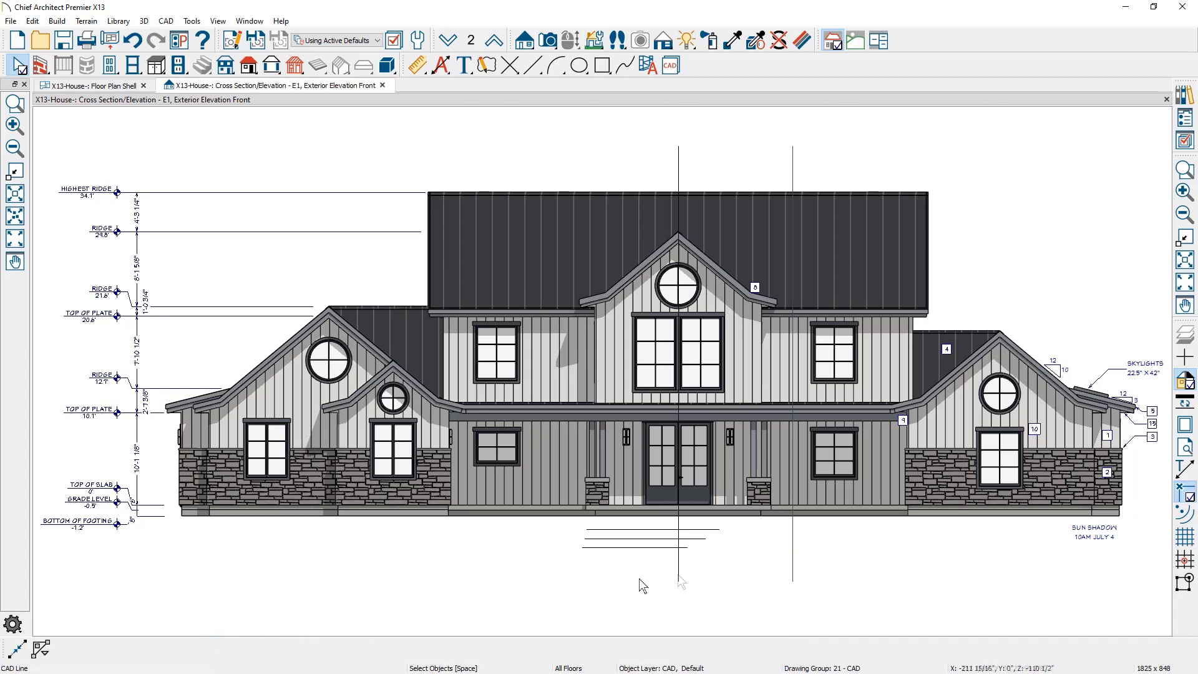
left_click(829, 486)
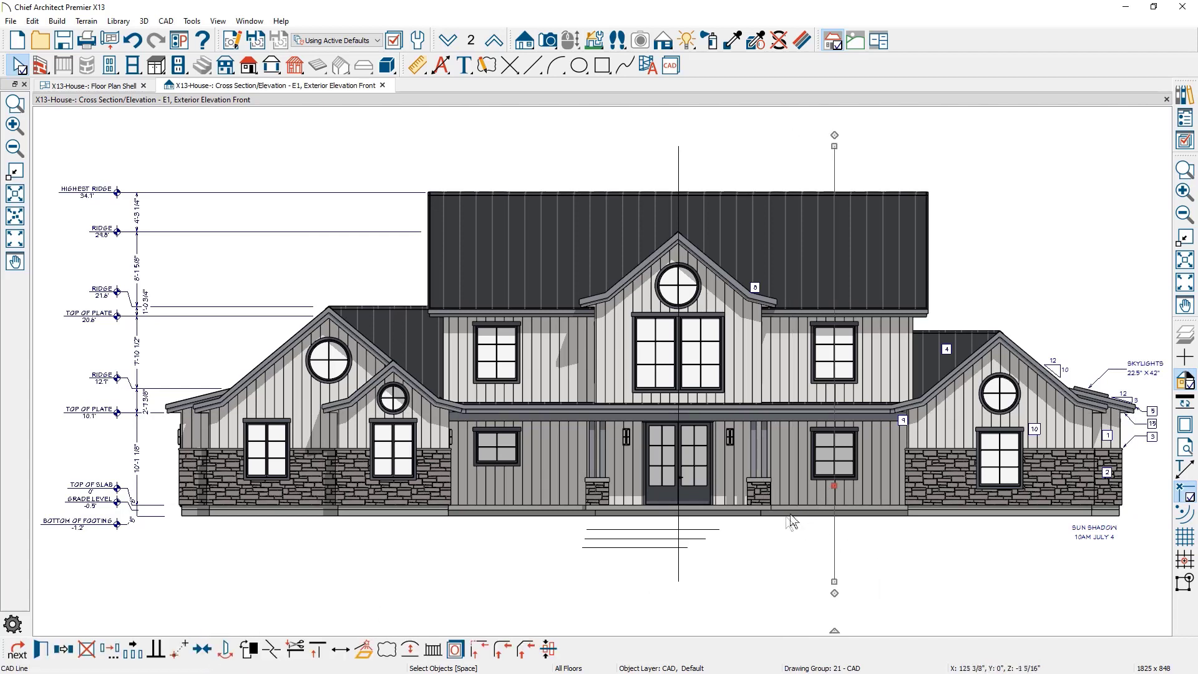
Trim the lower part of the door-centred line with a fence
left_click(679, 571)
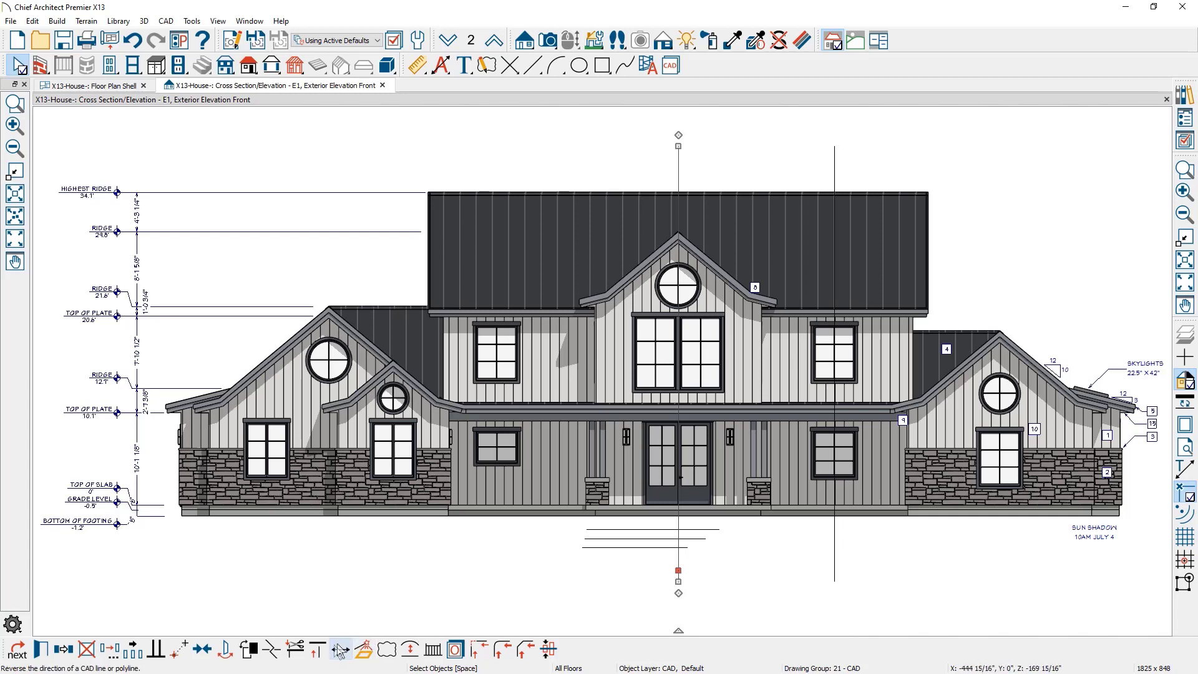
left_click(297, 655)
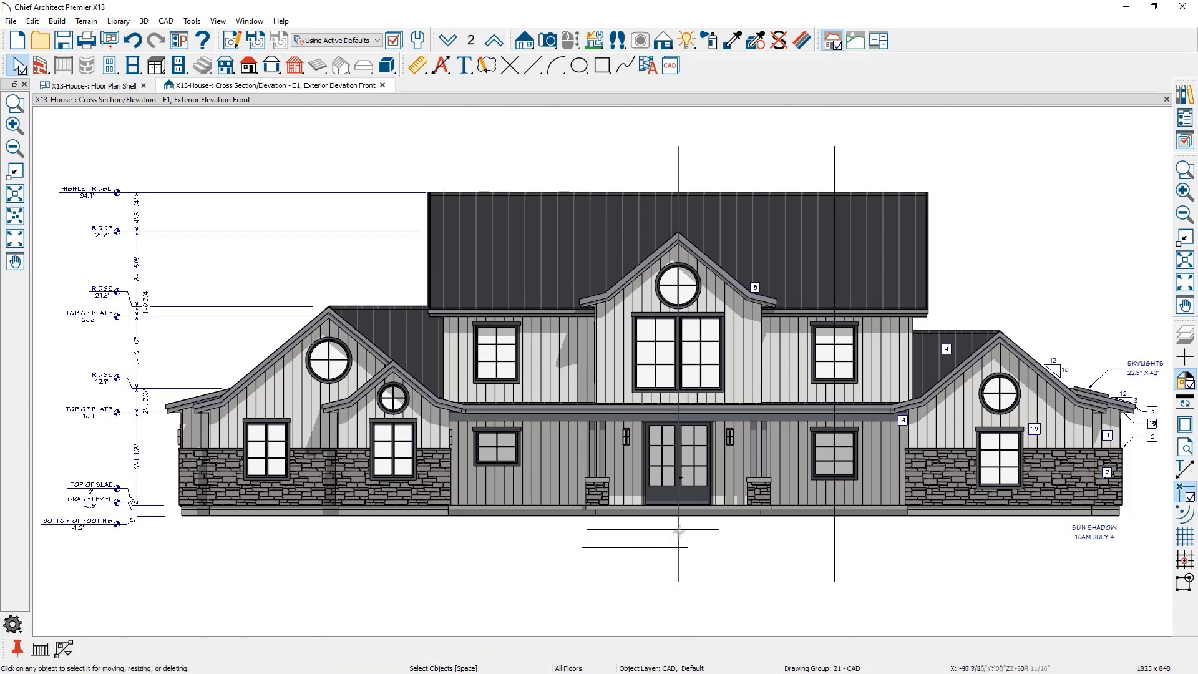
left_click_drag(683, 528, 680, 560)
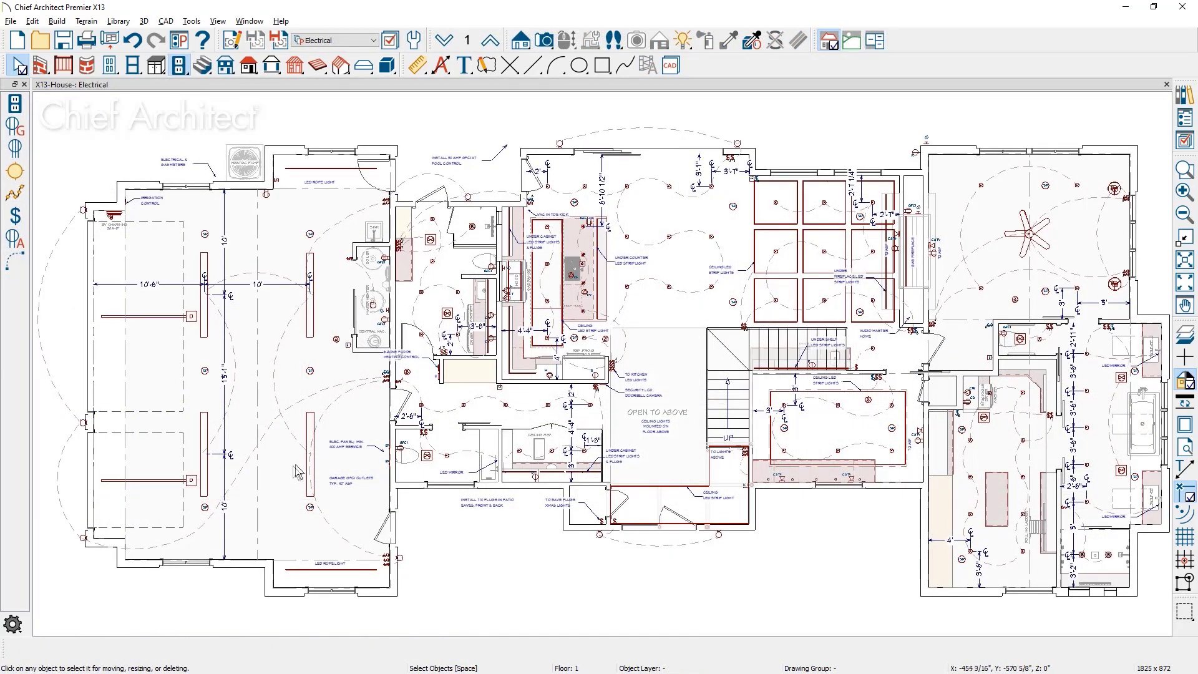
left_click(311, 462)
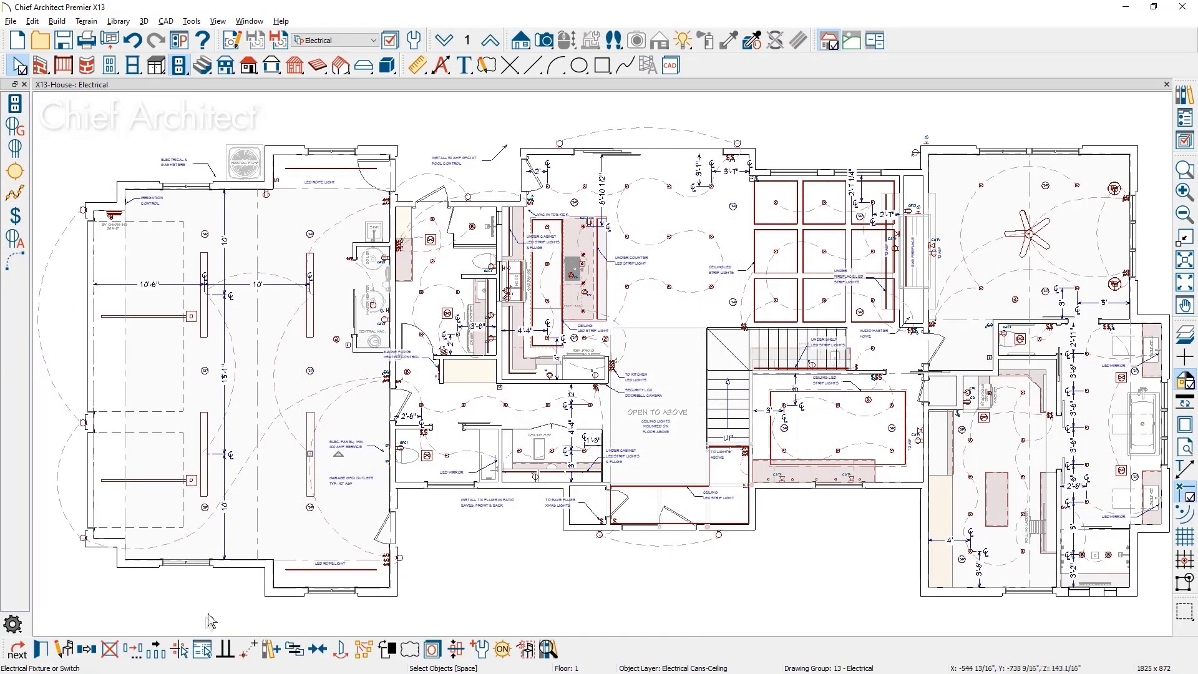
left_click(180, 649)
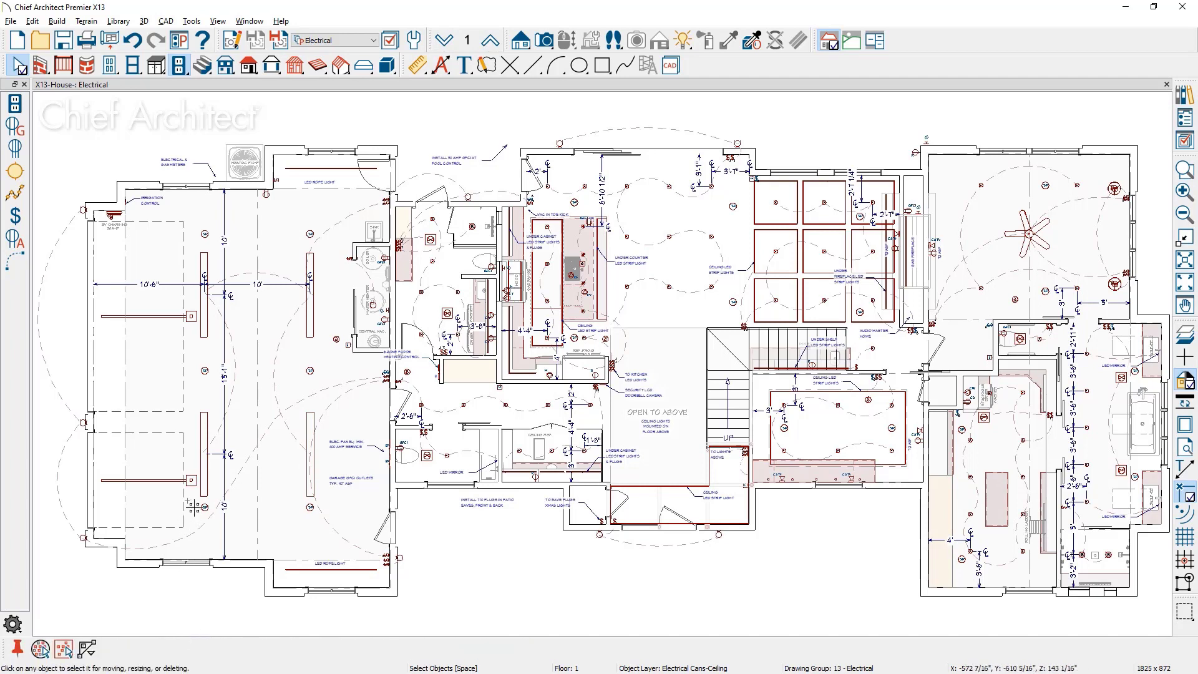
left_click_drag(187, 502, 330, 248)
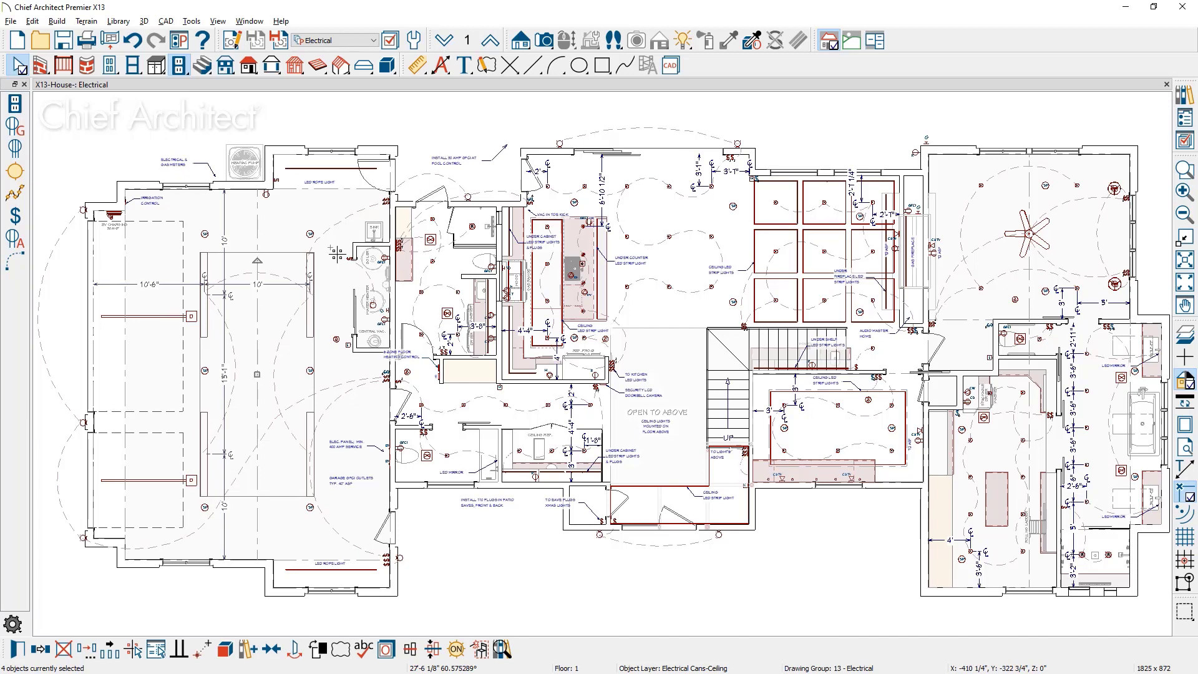
key("Escape")
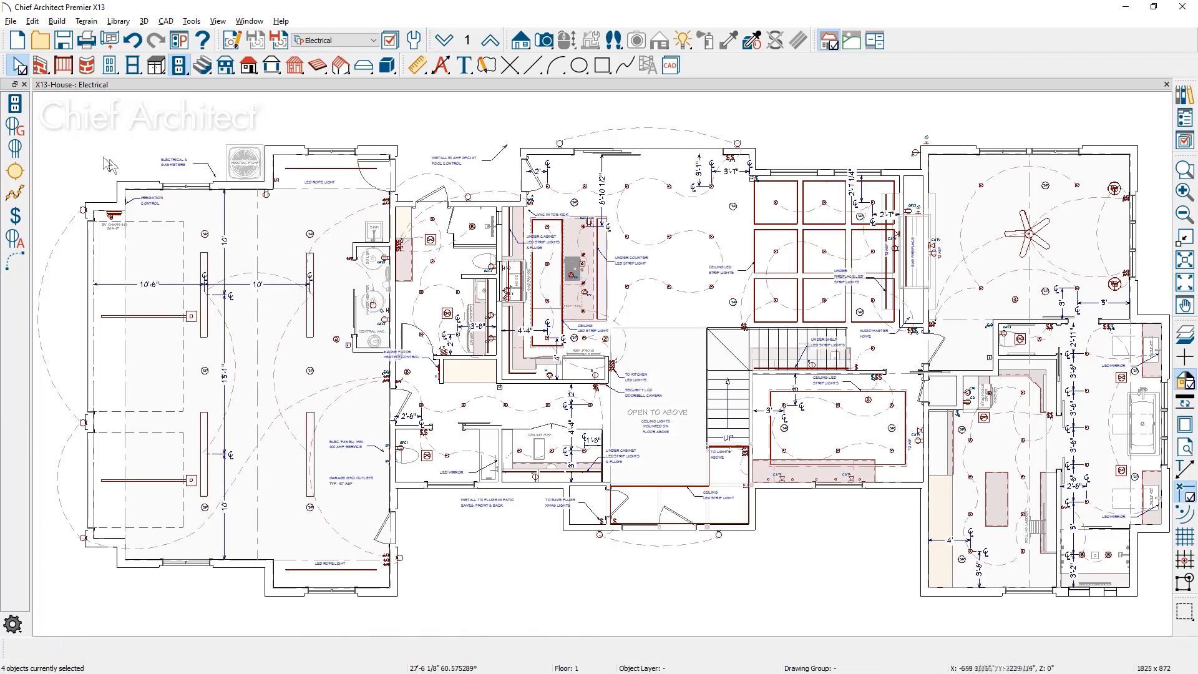
Place a new GFCI outlet on the wall
left_click(19, 126)
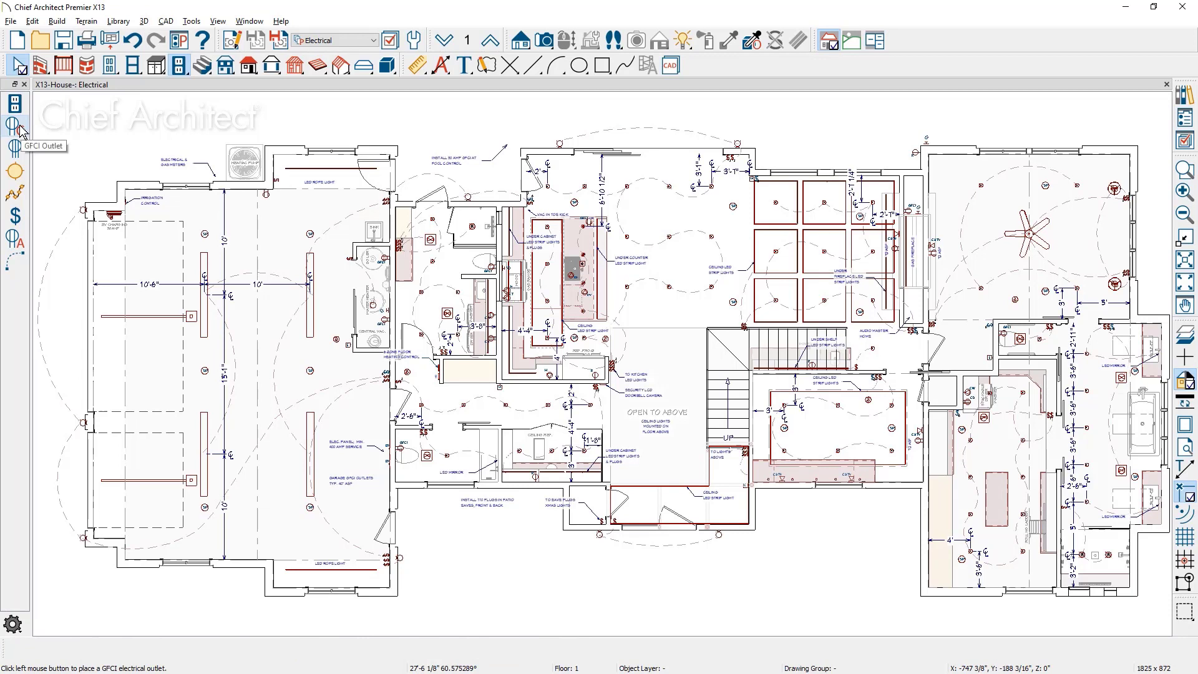
left_click(22, 131)
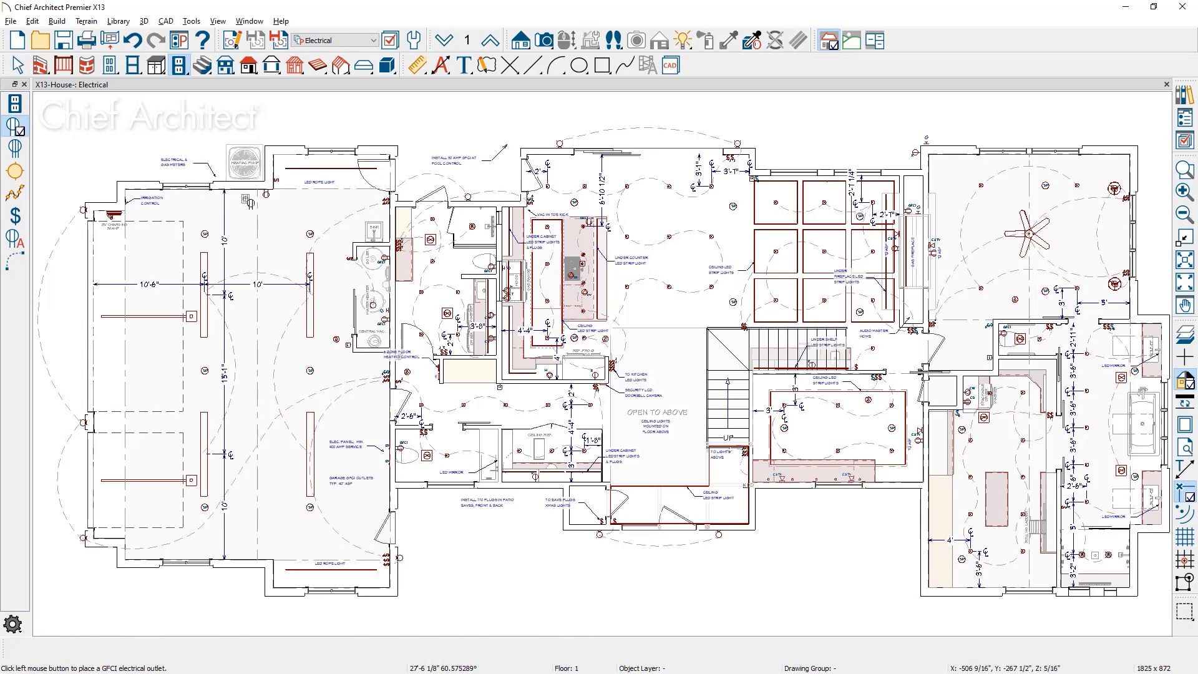
left_click(249, 203)
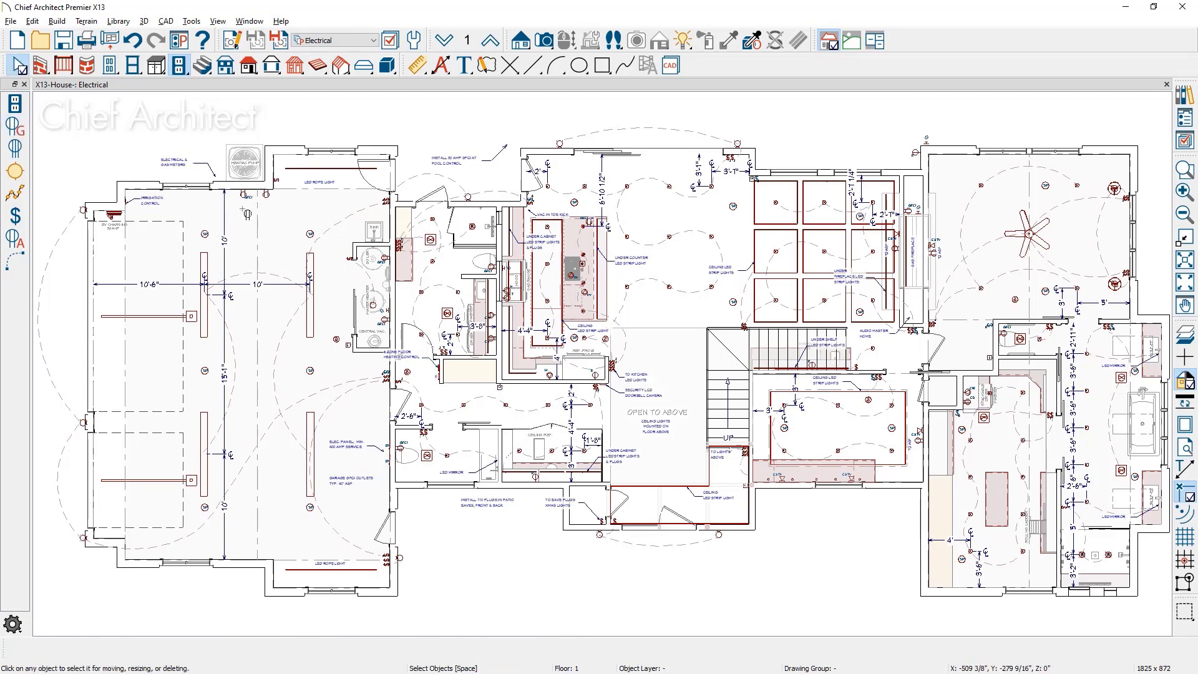
Convert the garage-wall outlet to GFCI, then connect the switch to a fixture
left_click(265, 194)
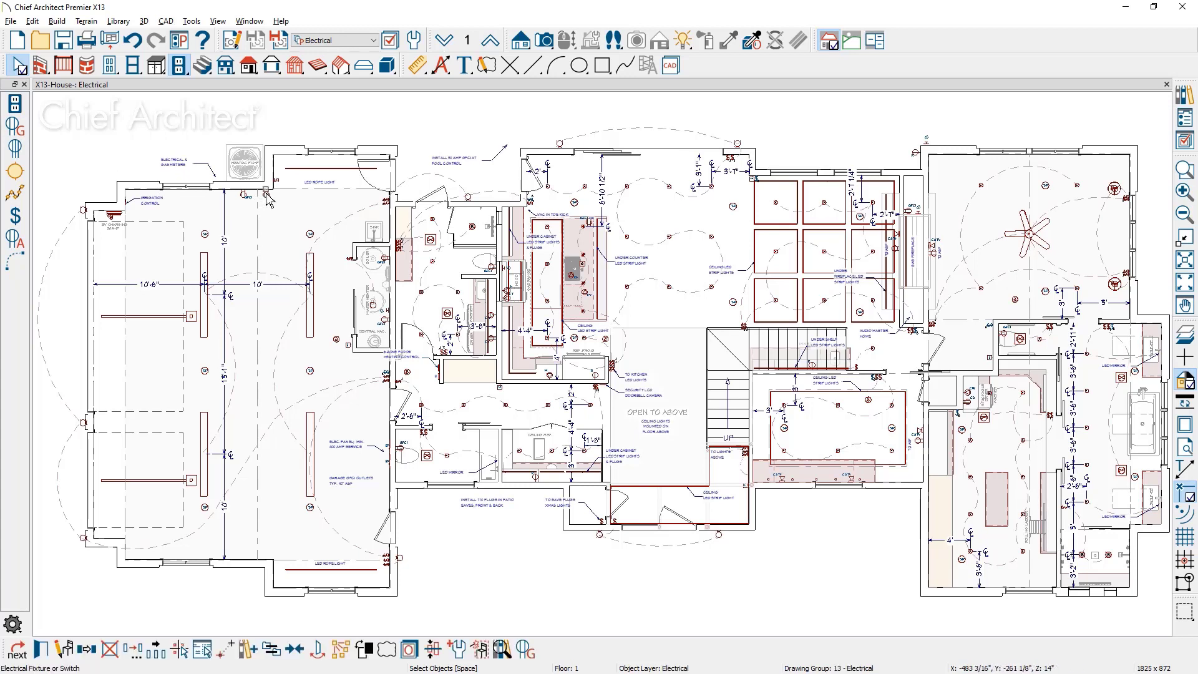
left_click(523, 649)
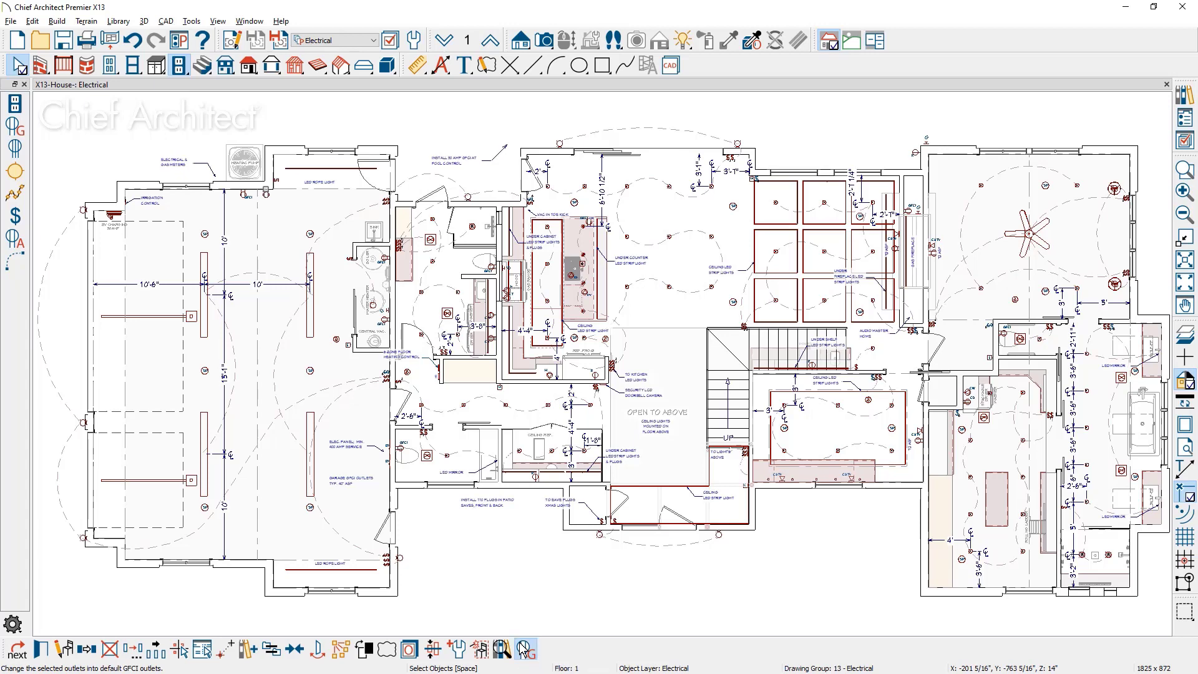
left_click(524, 617)
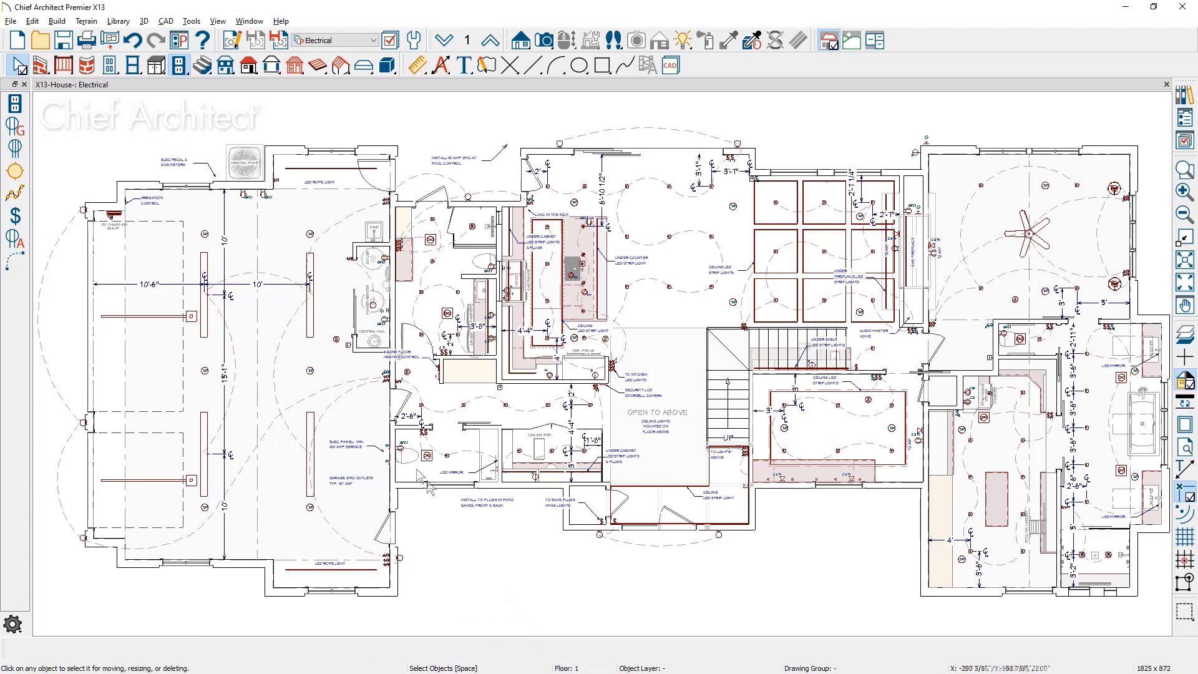
left_click(13, 263)
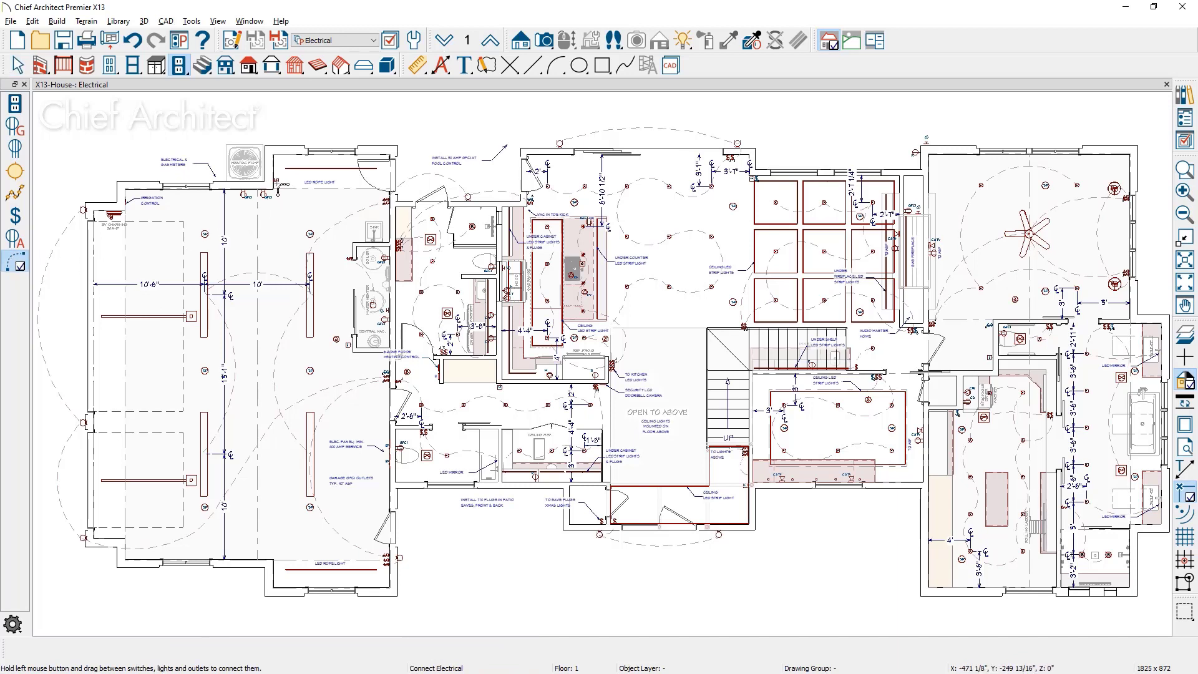
left_click_drag(278, 185, 322, 163)
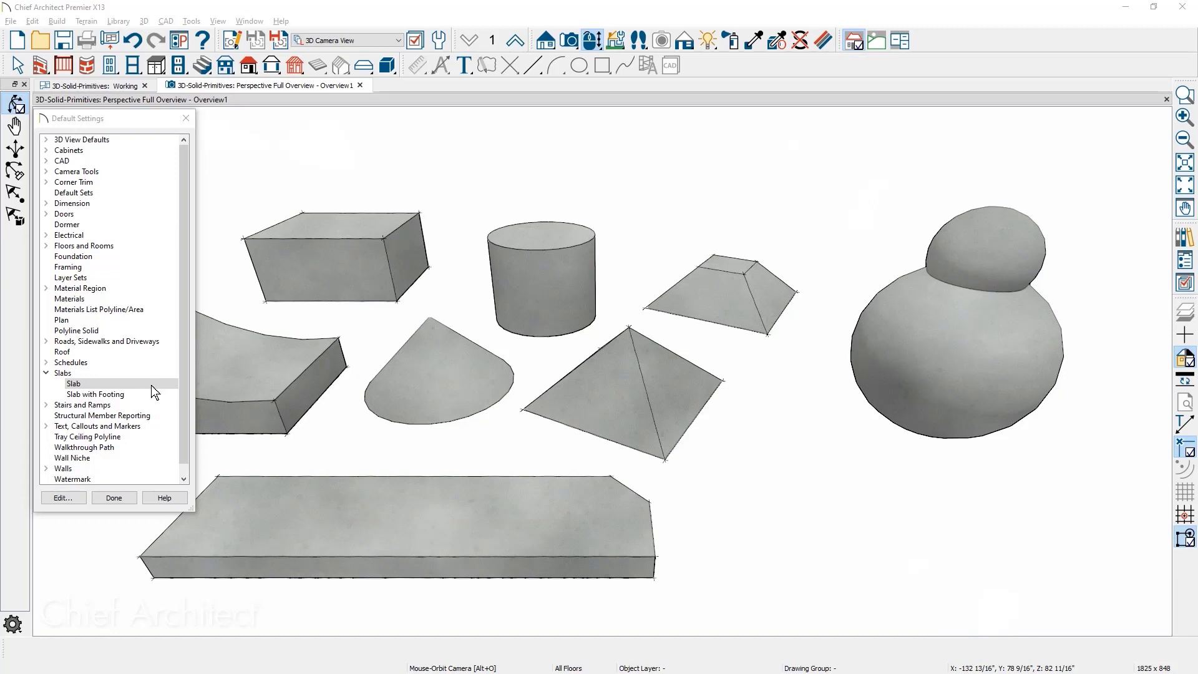
Review the Slab and Polyline Solid default settings without changing them
left_click(151, 384)
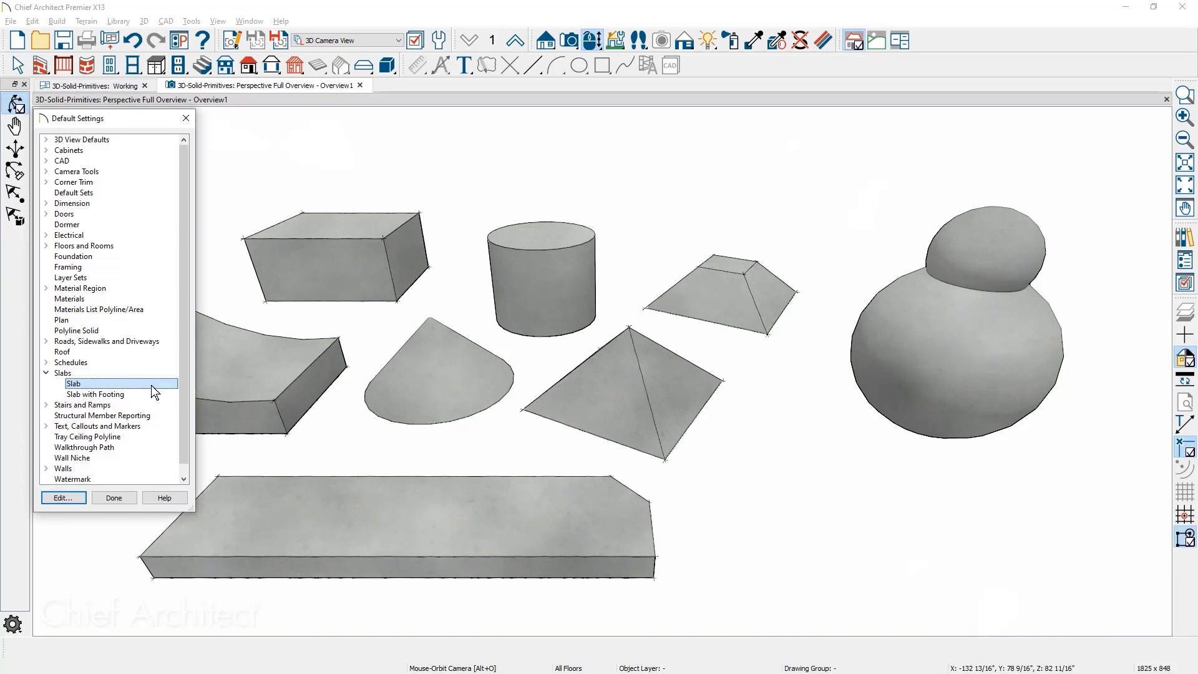
double_click(151, 384)
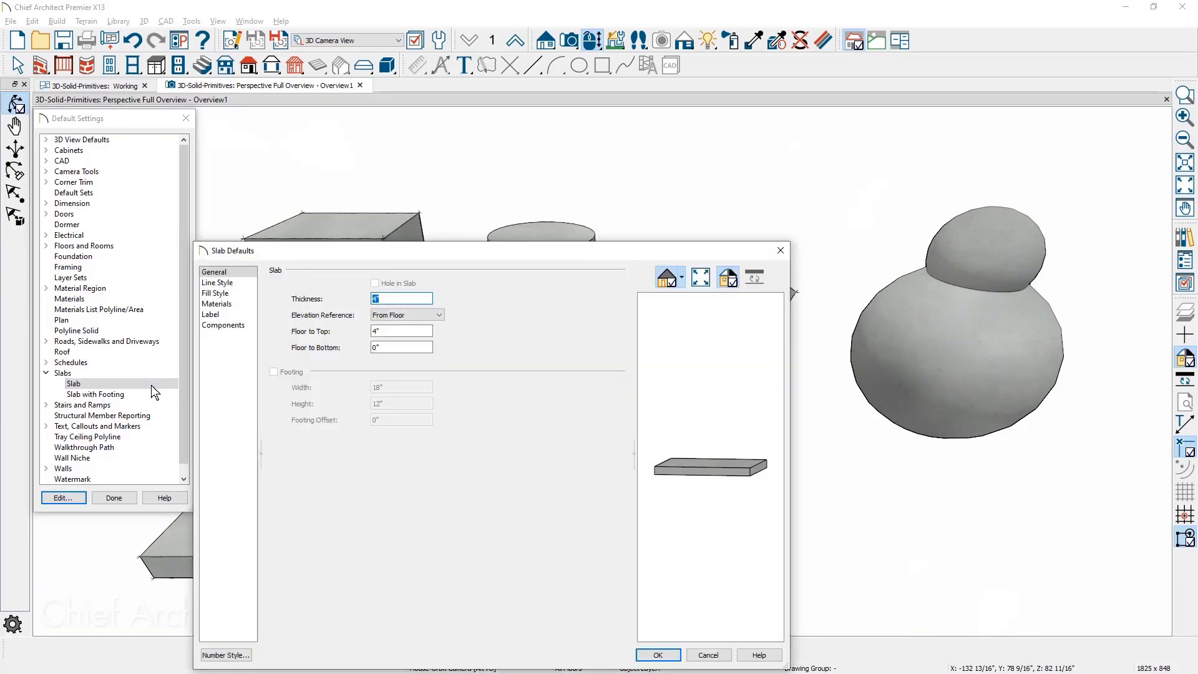
left_click(135, 330)
double_click(134, 333)
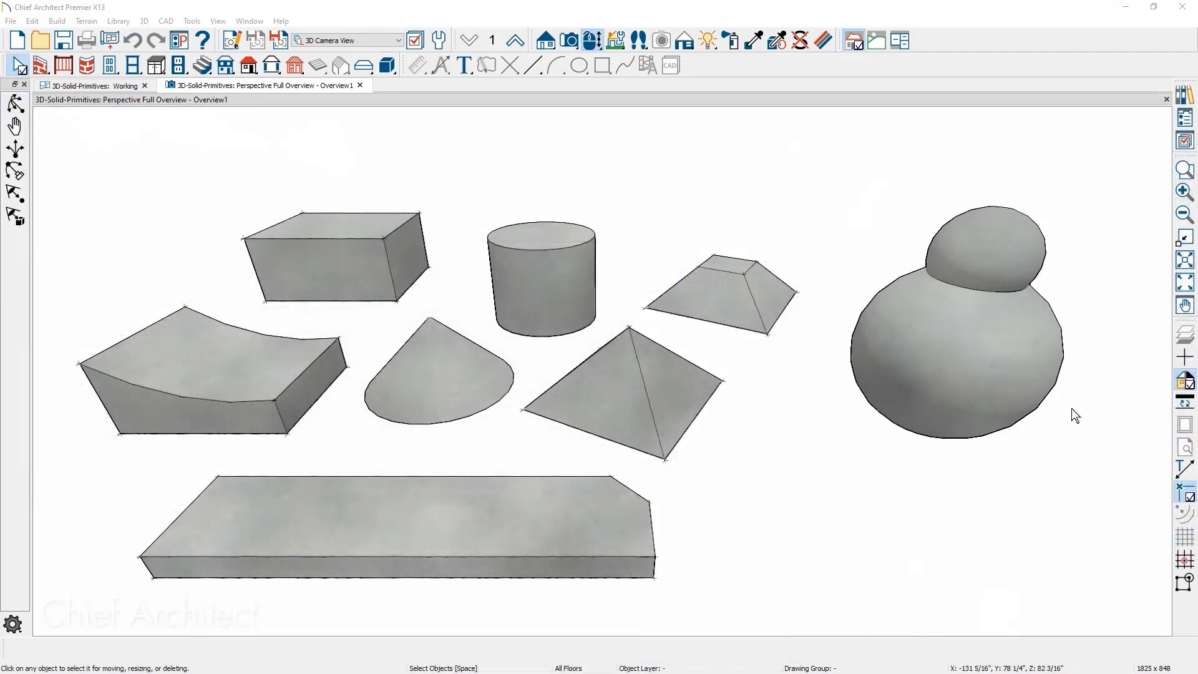
double_click(1028, 379)
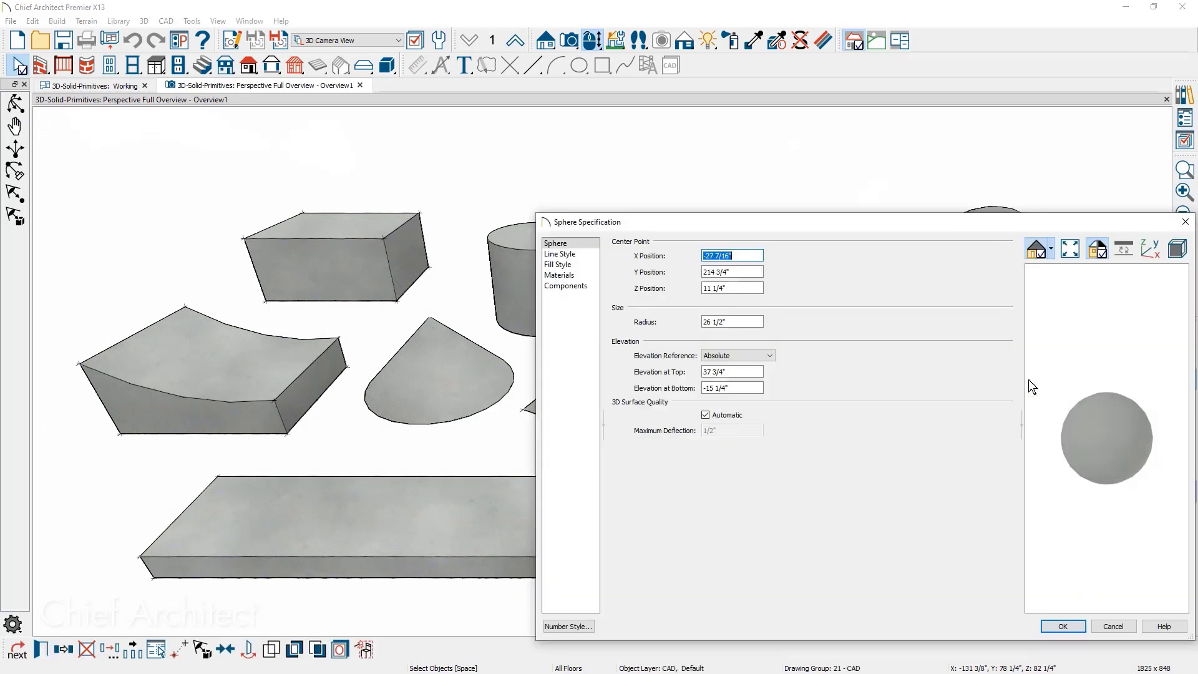
left_click(764, 356)
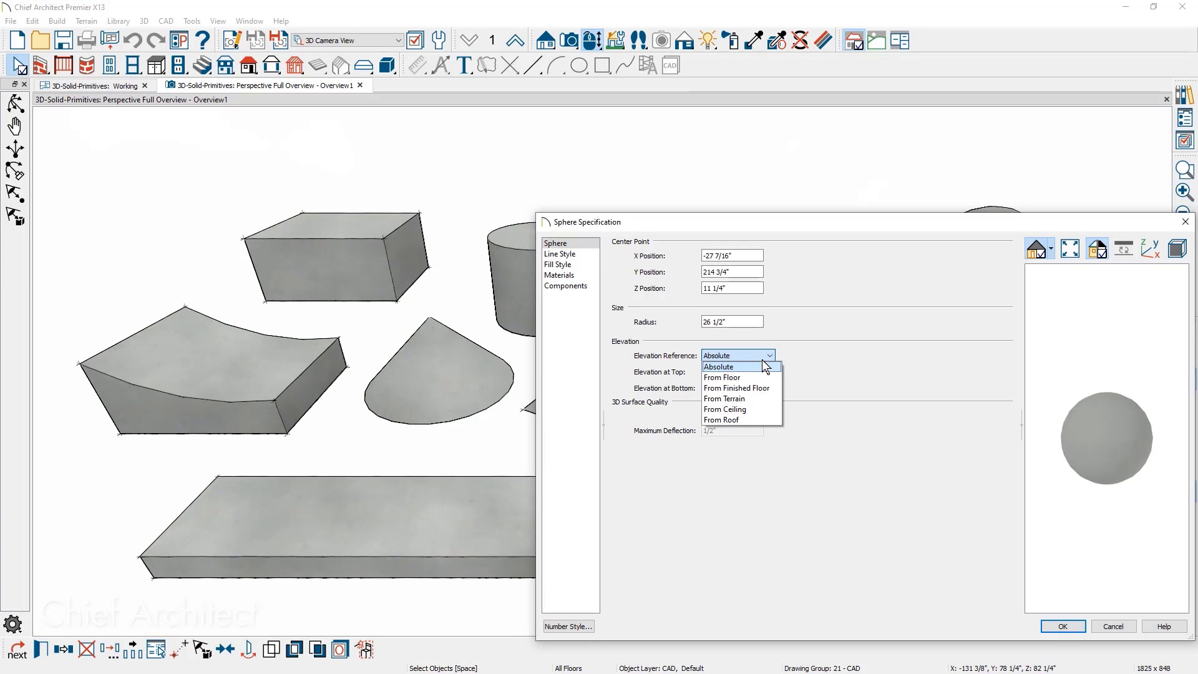
left_click(569, 265)
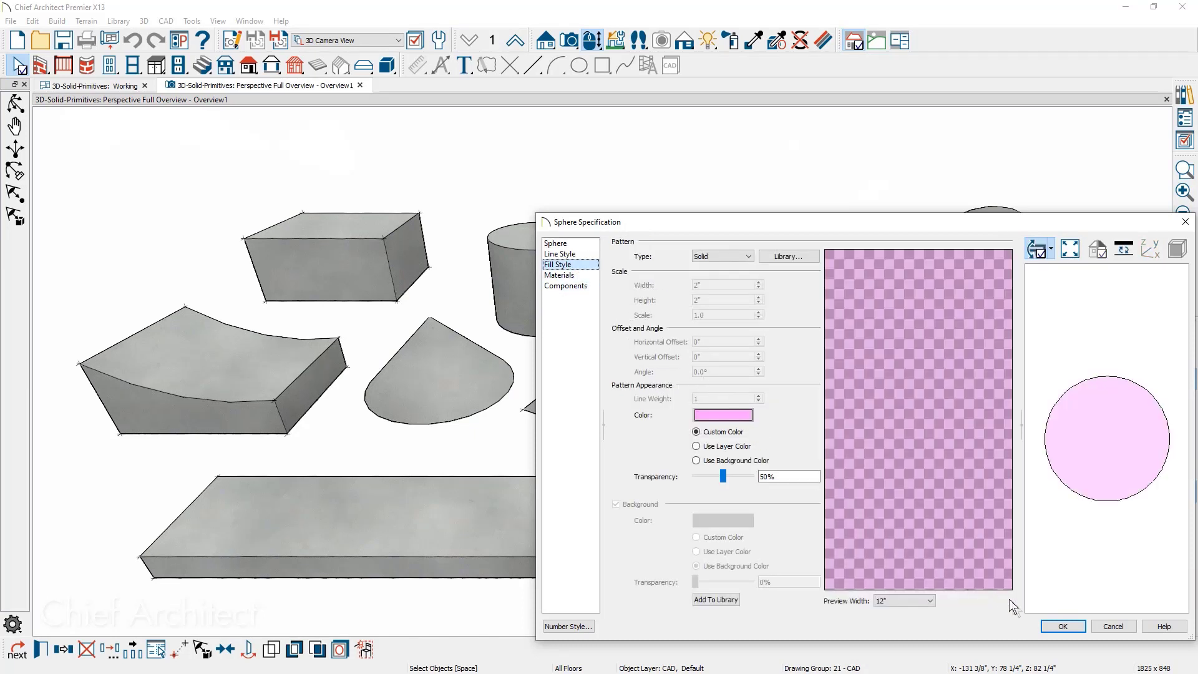
left_click(1061, 626)
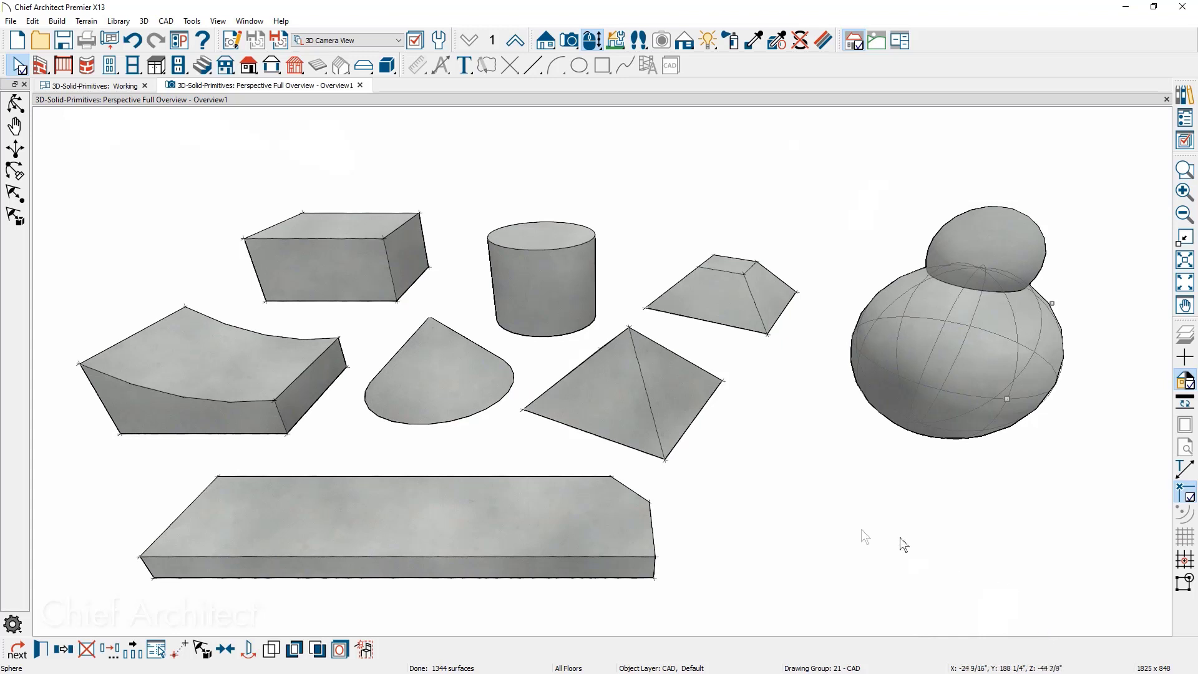
Subtract the small upper sphere from the large sphere without retaining originals
left_click(319, 651)
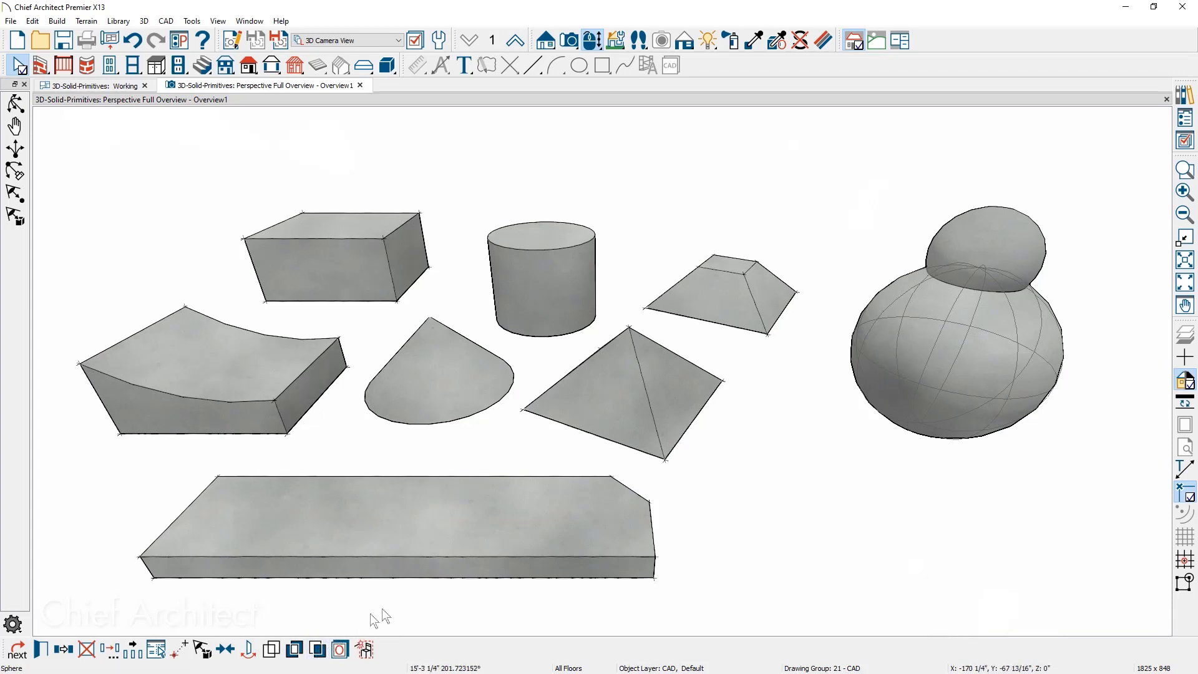
left_click(956, 245)
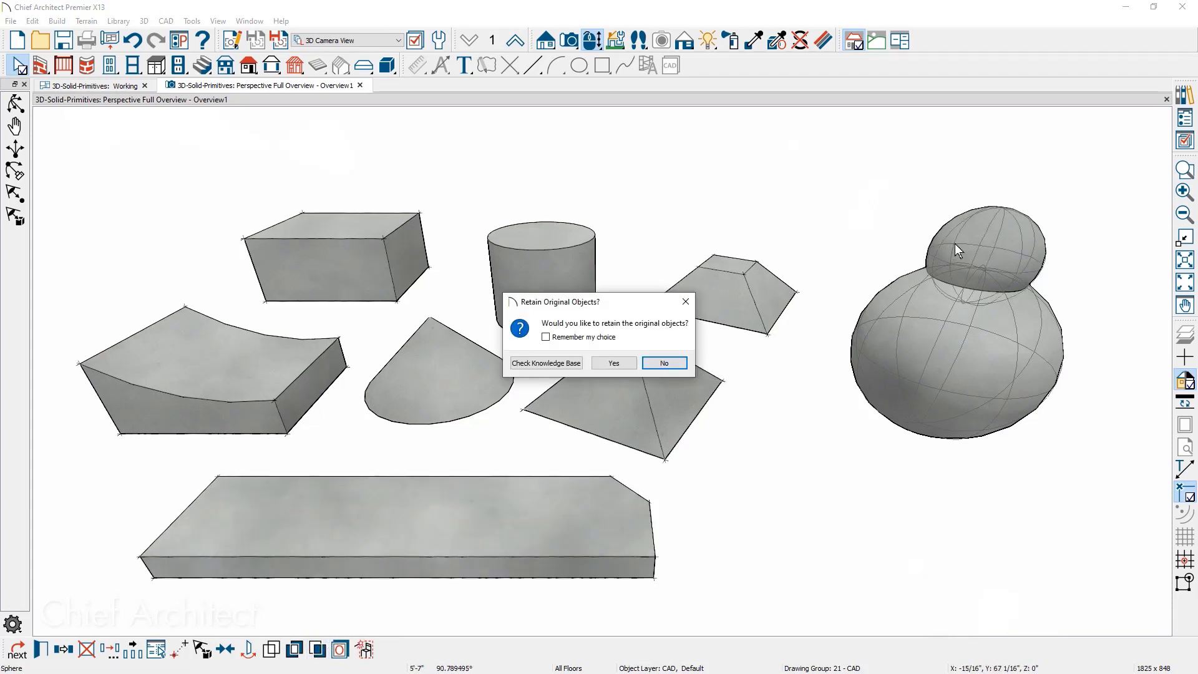
left_click(679, 362)
key("space")
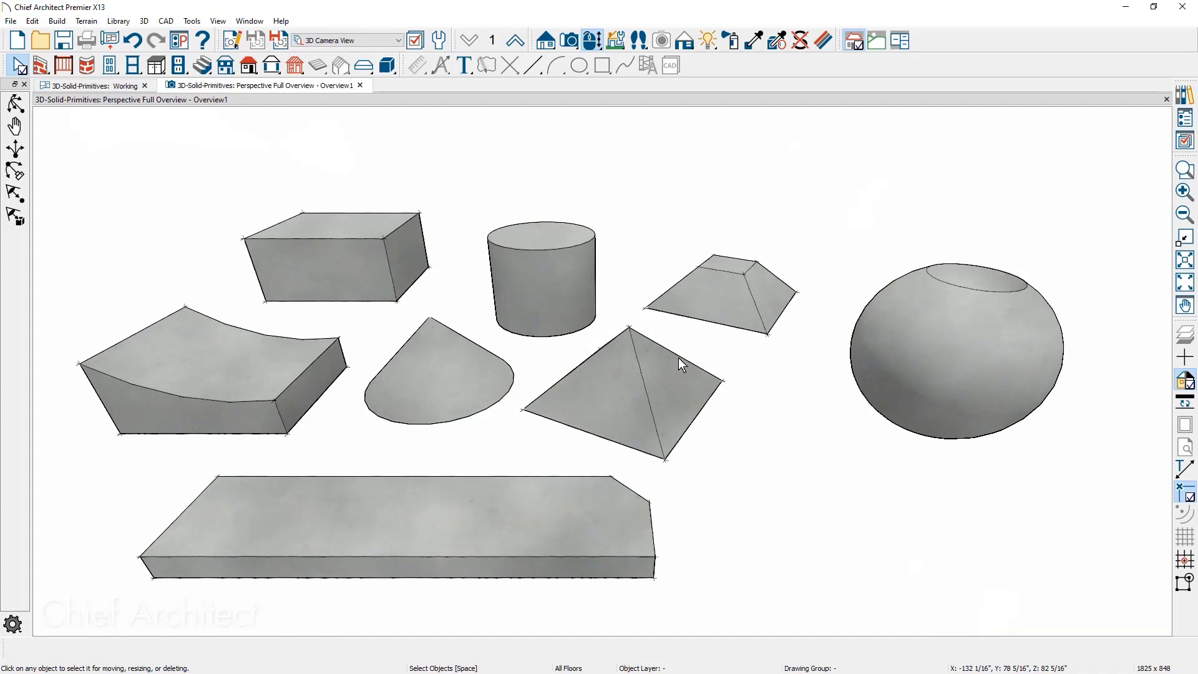
Fillet the right edge of the bottom slab
left_click(584, 535)
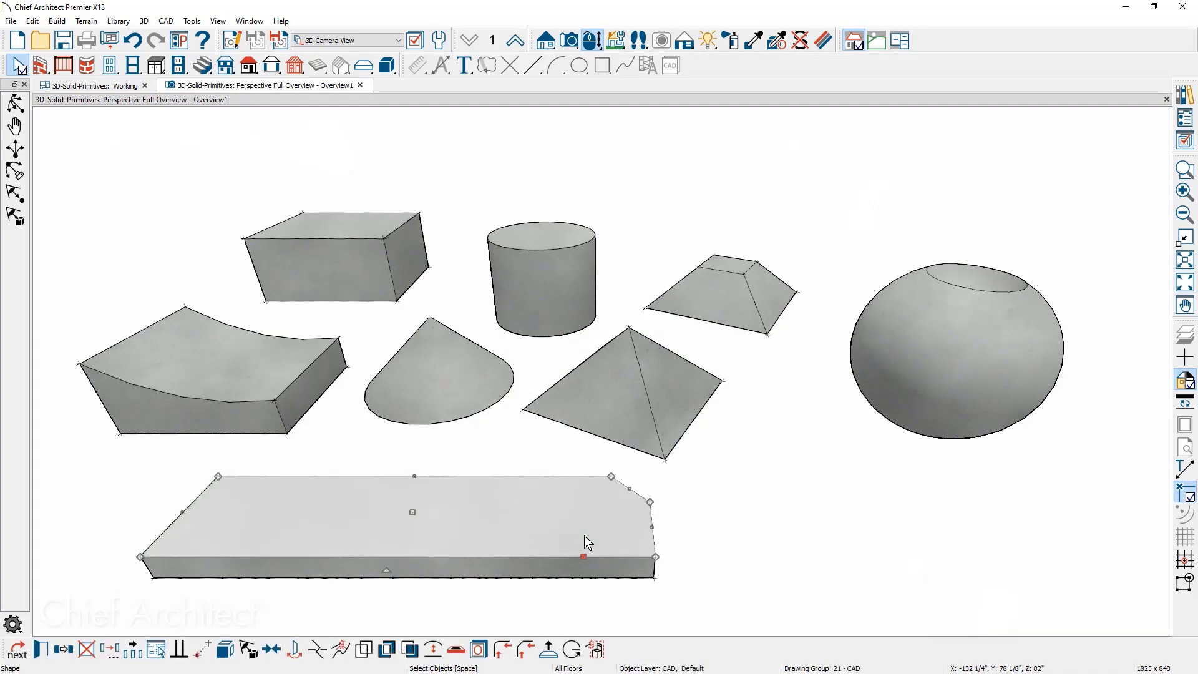
left_click(503, 651)
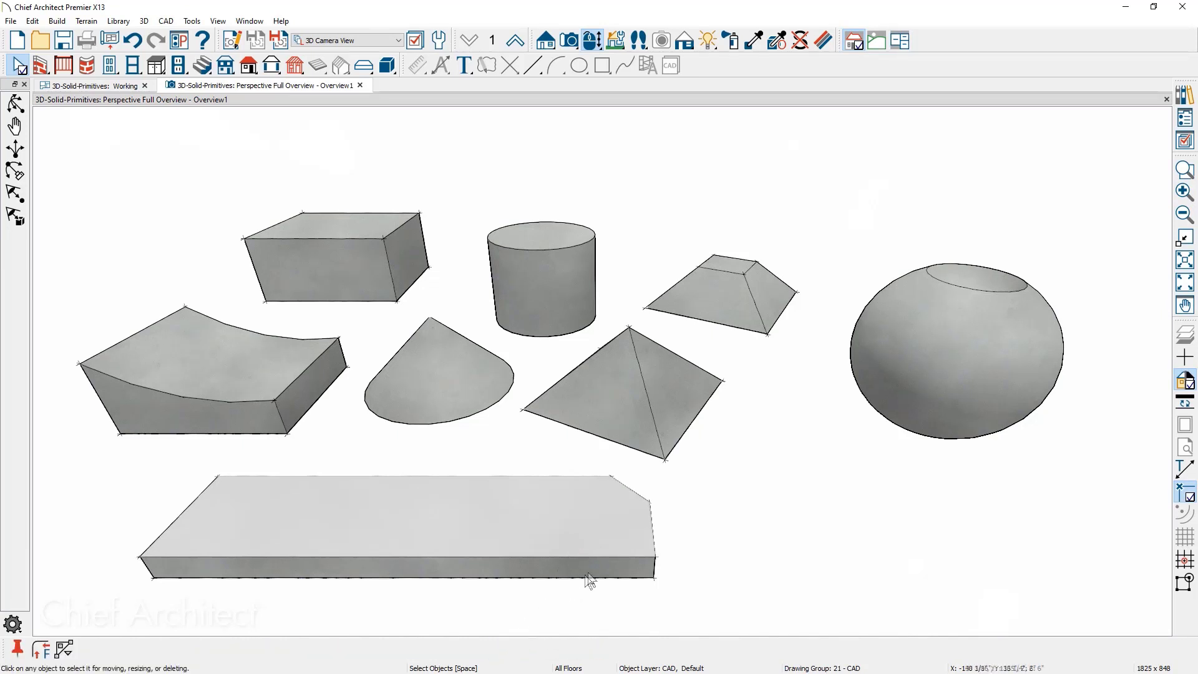
left_click(656, 535)
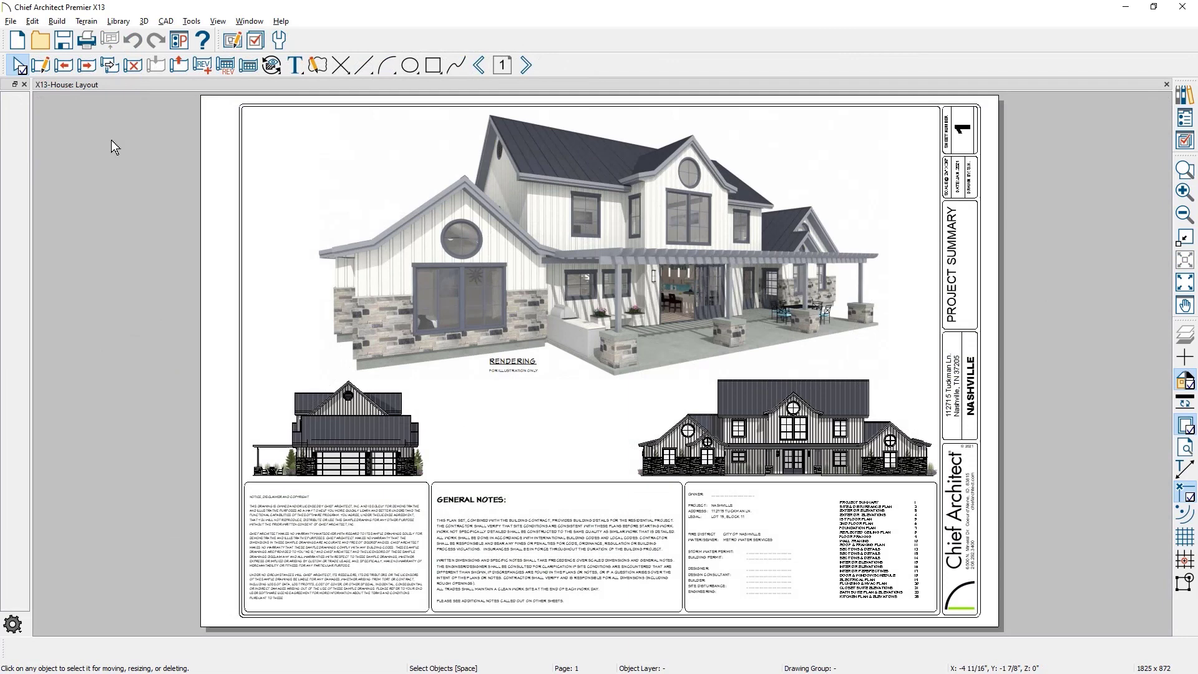
Open the Delete Objects dialog for the current layout page from the Edit menu
key("alt+e")
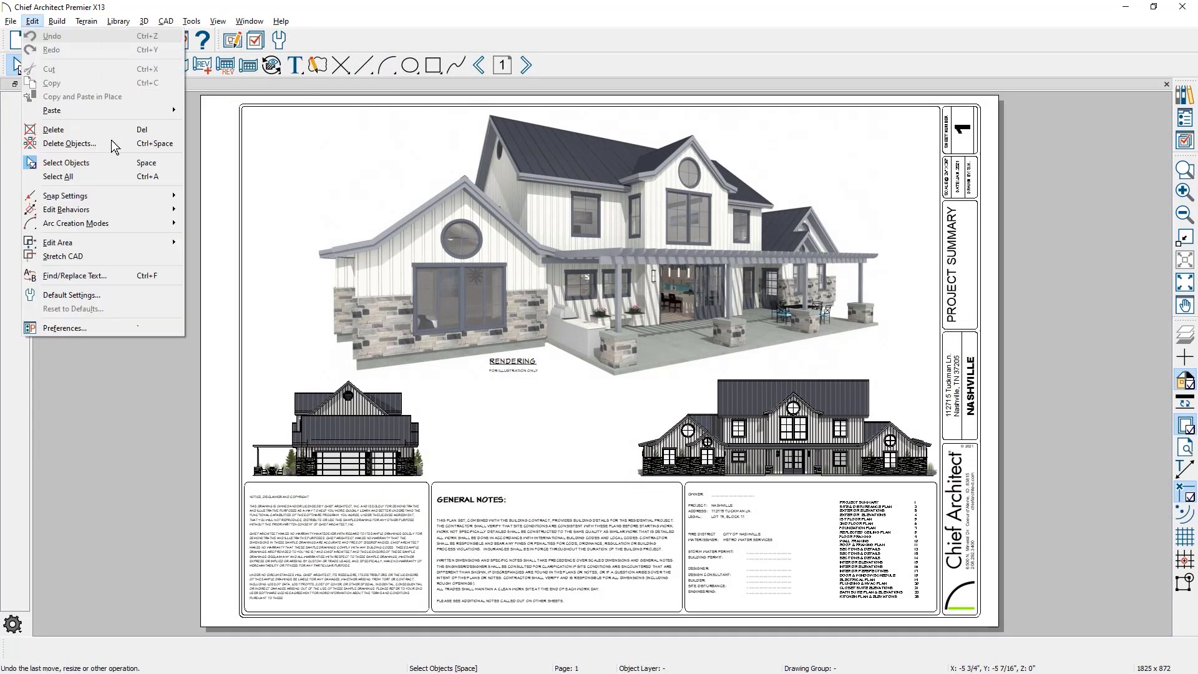
left_click(109, 151)
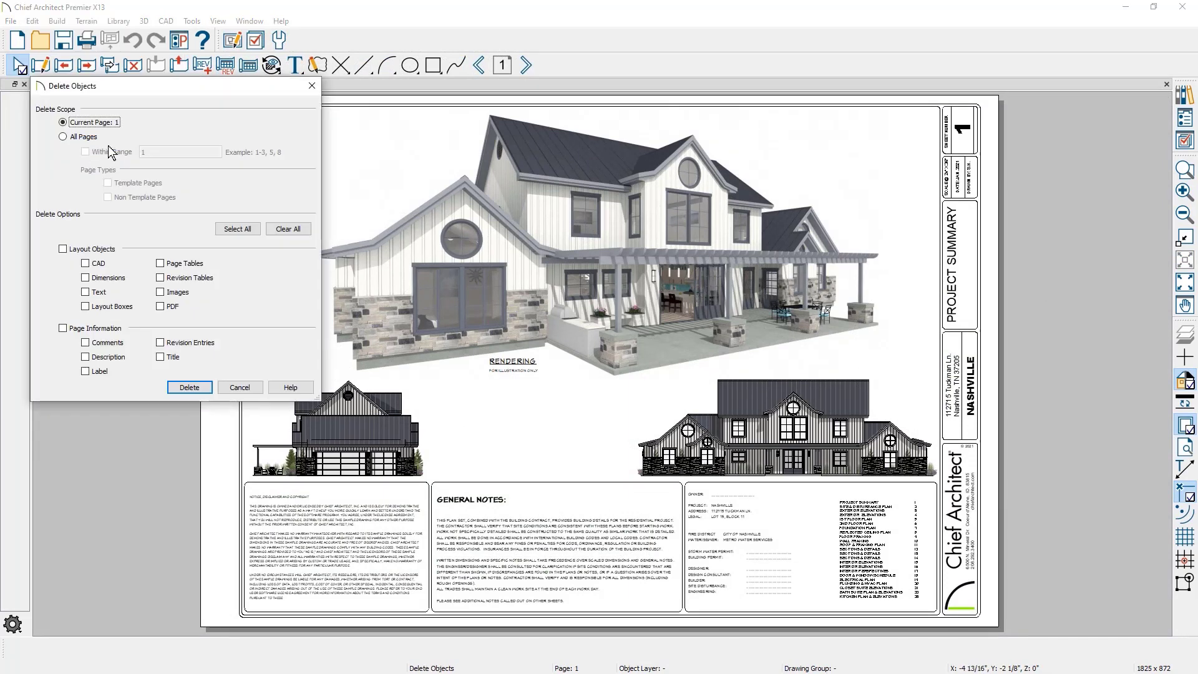